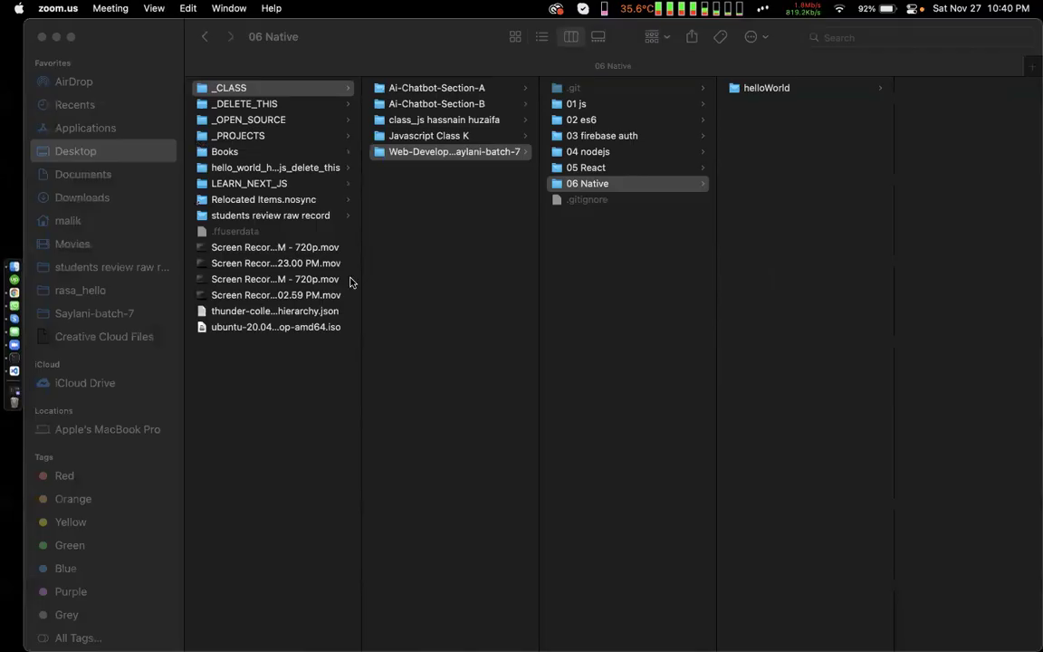
# Launch SmartGit
pyautogui.press('super+space')
pyautogui.write('smart')
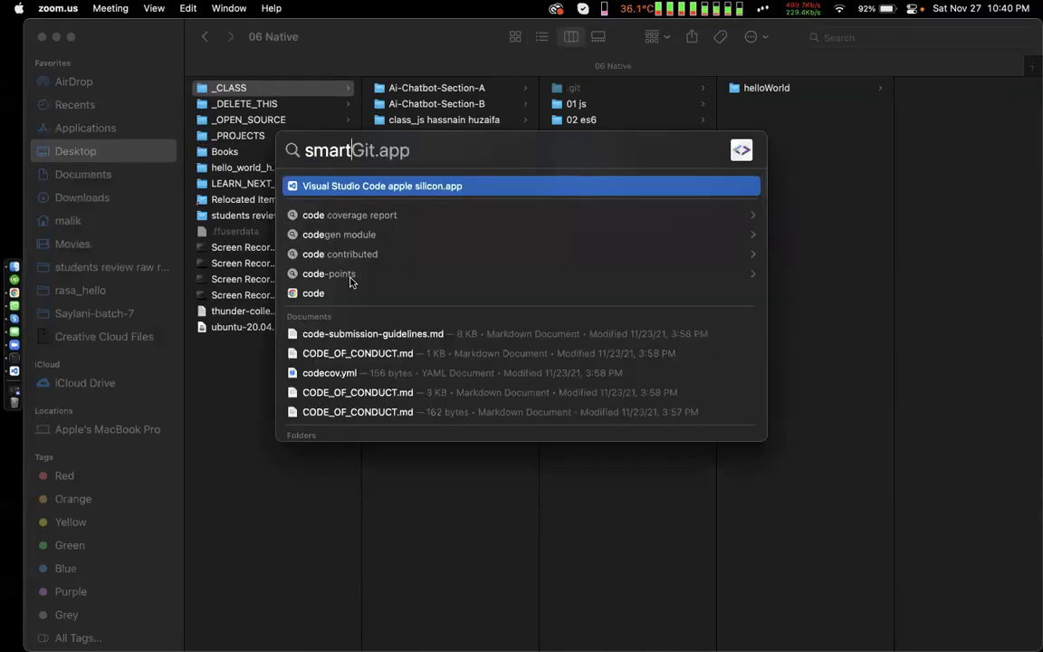
pyautogui.press('Return')
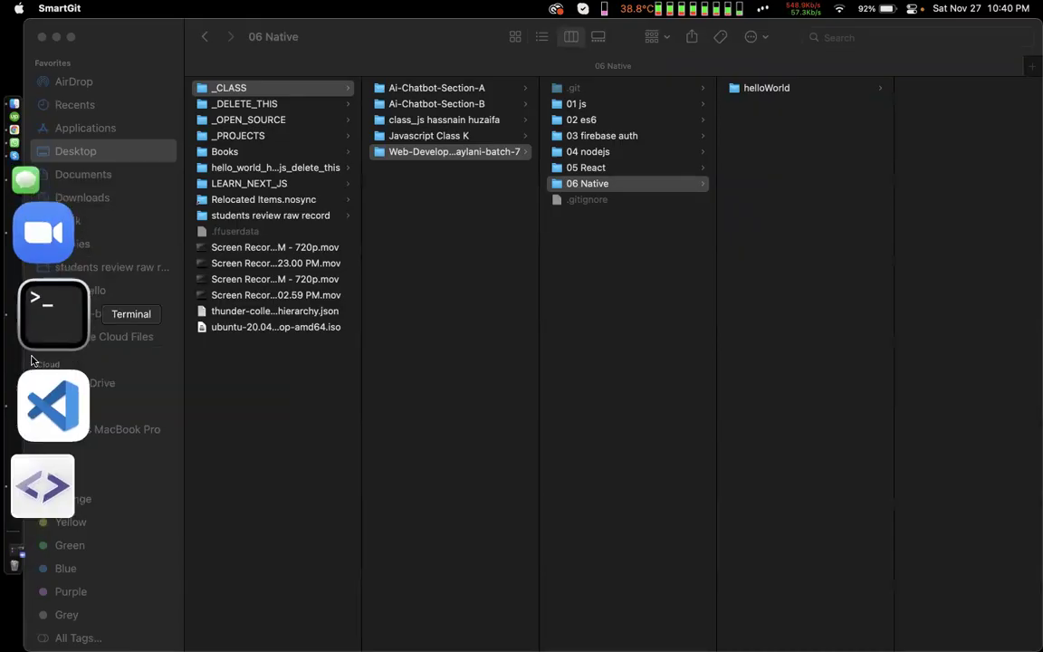
# Switch to Visual Studio Code, look through the source control changes and display them as a folder tree
pyautogui.hscroll(3, 173, 306)
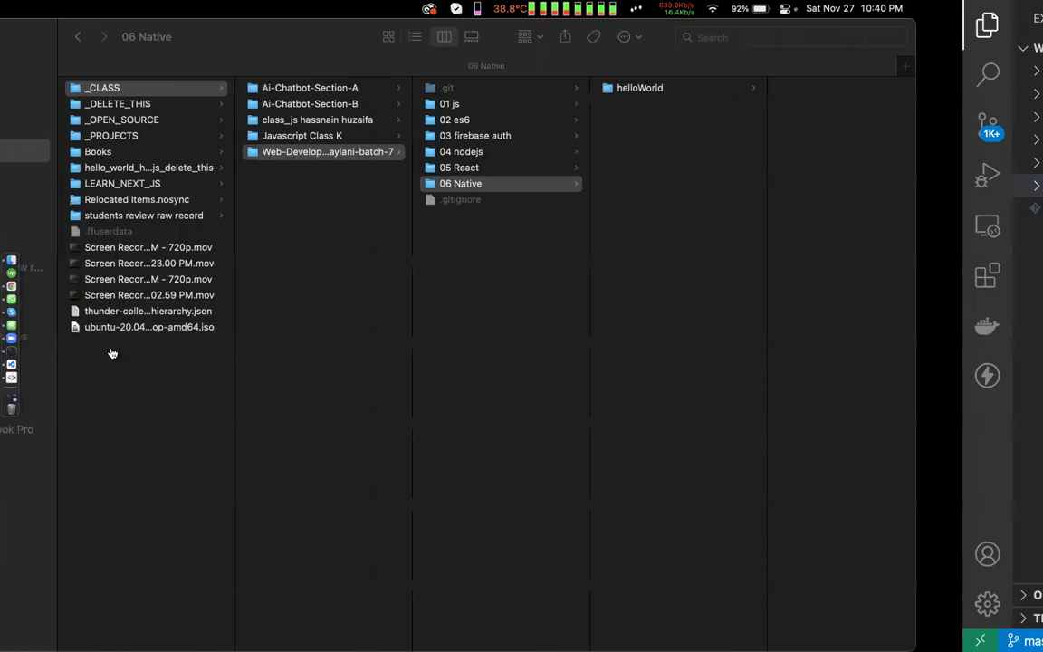
pyautogui.scroll(-10, 111, 353)
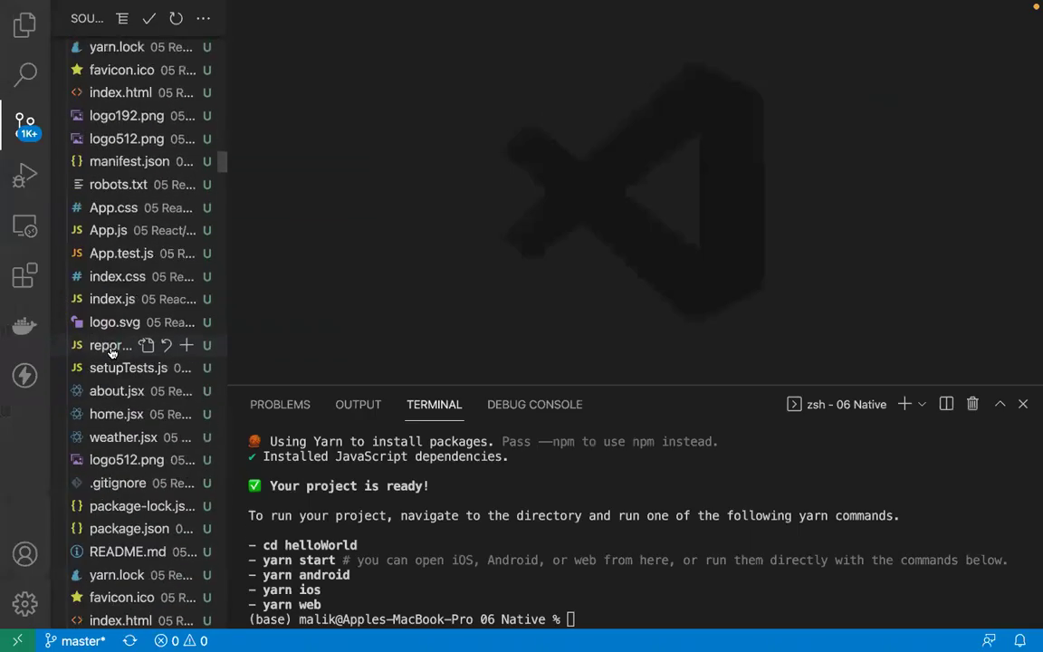
pyautogui.scroll(-10, 111, 354)
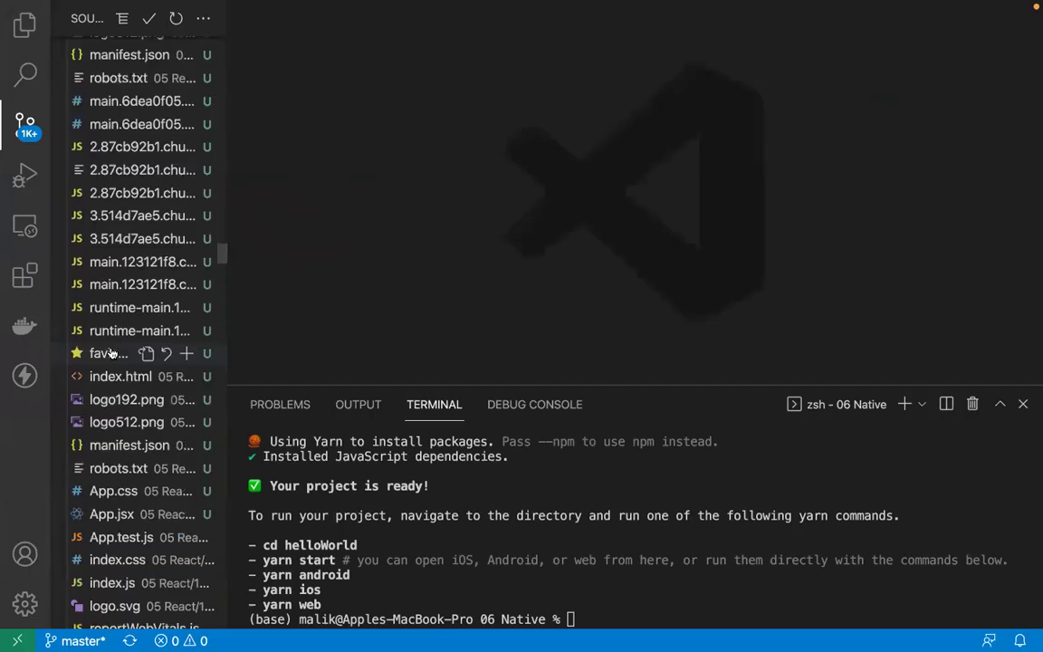
pyautogui.scroll(-10, 111, 353)
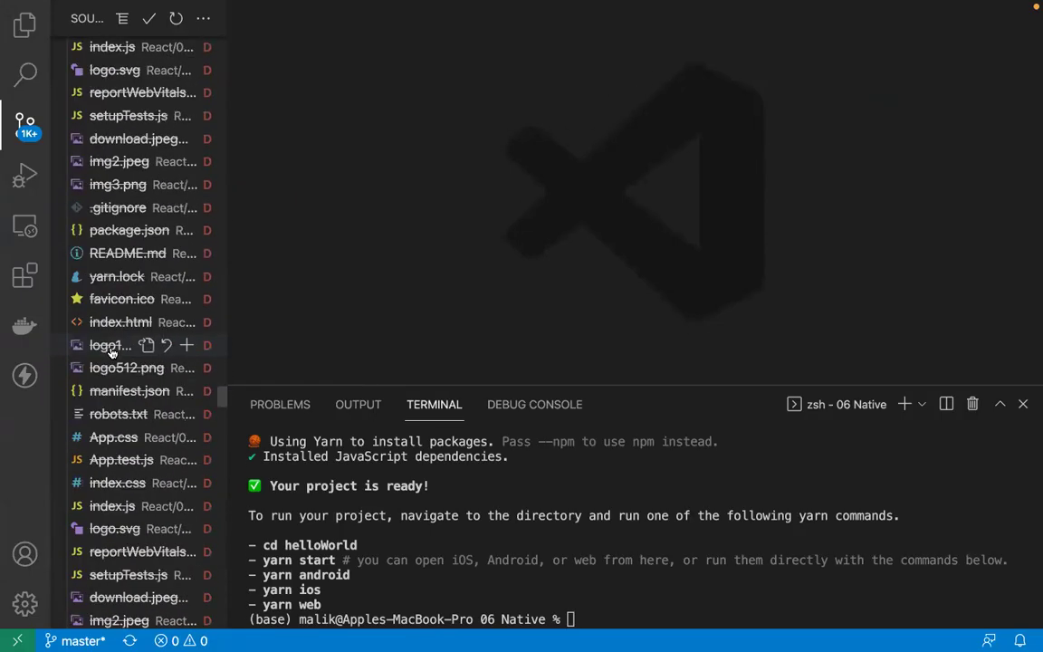
pyautogui.scroll(-10, 111, 353)
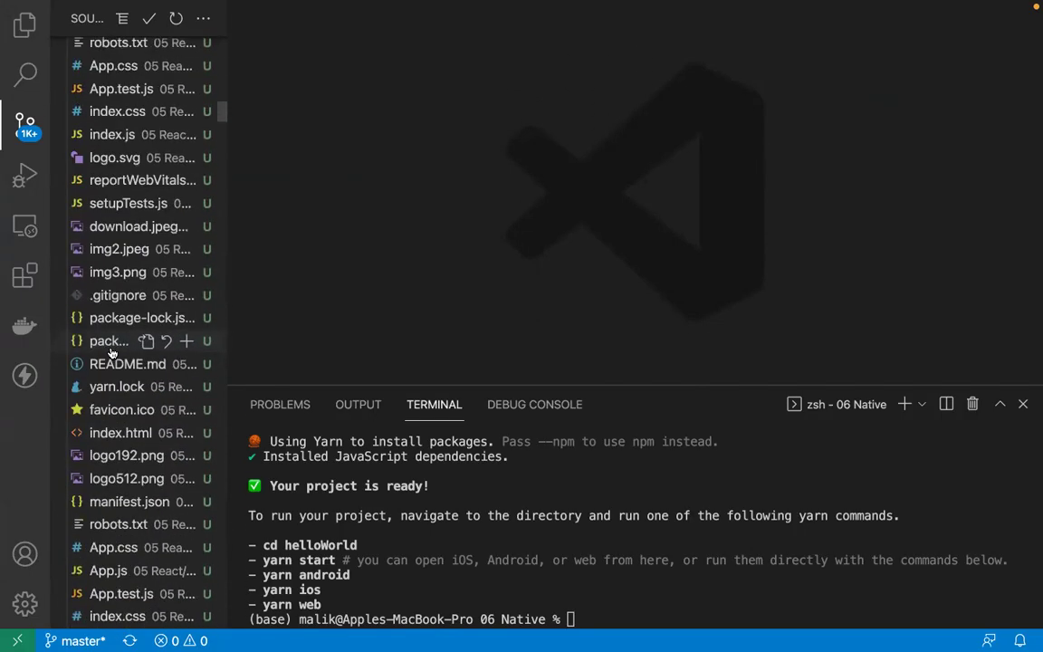
pyautogui.click(122, 18)
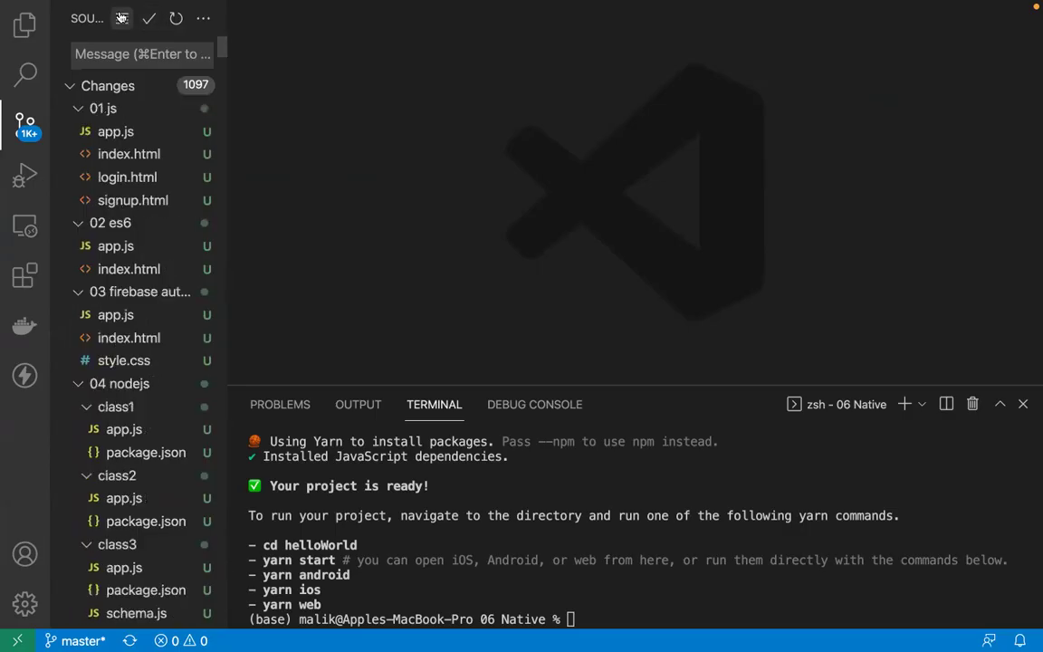
# Collapse all top-level folders in the changes tree, from 01 js to React, and widen the sidebar to review them
pyautogui.click(76, 108)
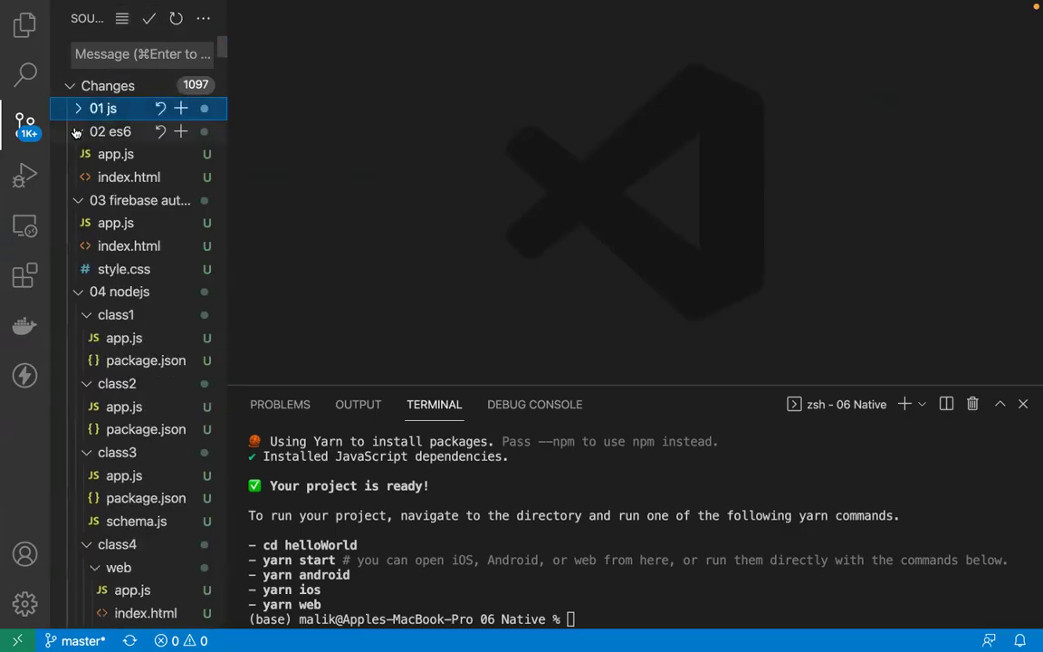
pyautogui.click(76, 130)
pyautogui.click(76, 154)
pyautogui.click(76, 177)
pyautogui.click(76, 200)
pyautogui.click(77, 222)
pyautogui.click(77, 246)
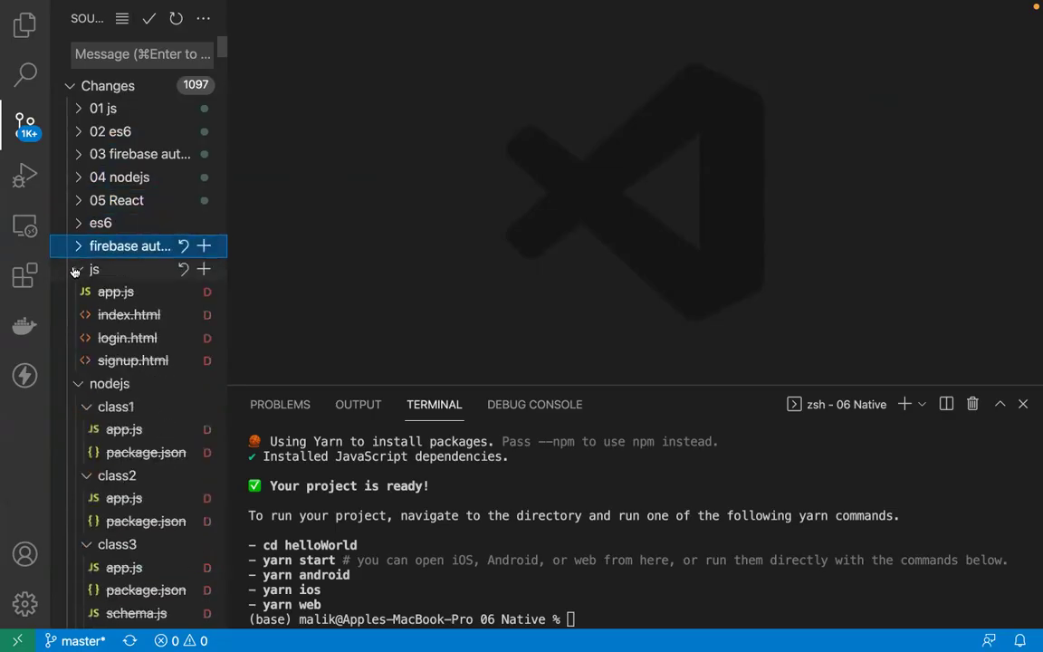
pyautogui.click(76, 269)
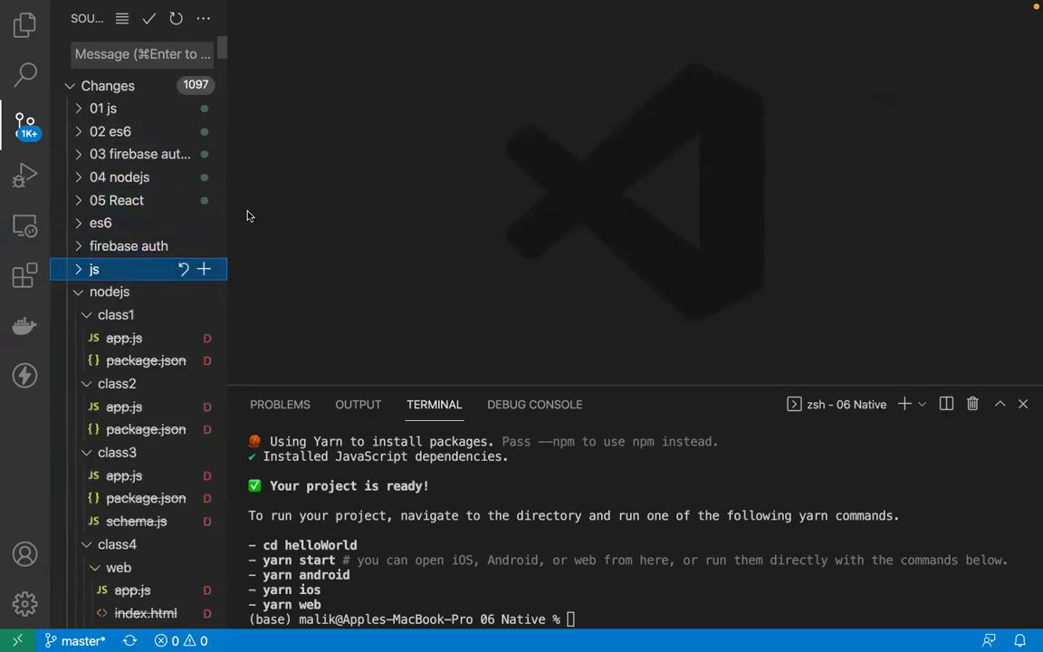
pyautogui.moveTo(227, 204); pyautogui.dragTo(414, 199)
pyautogui.click(78, 291)
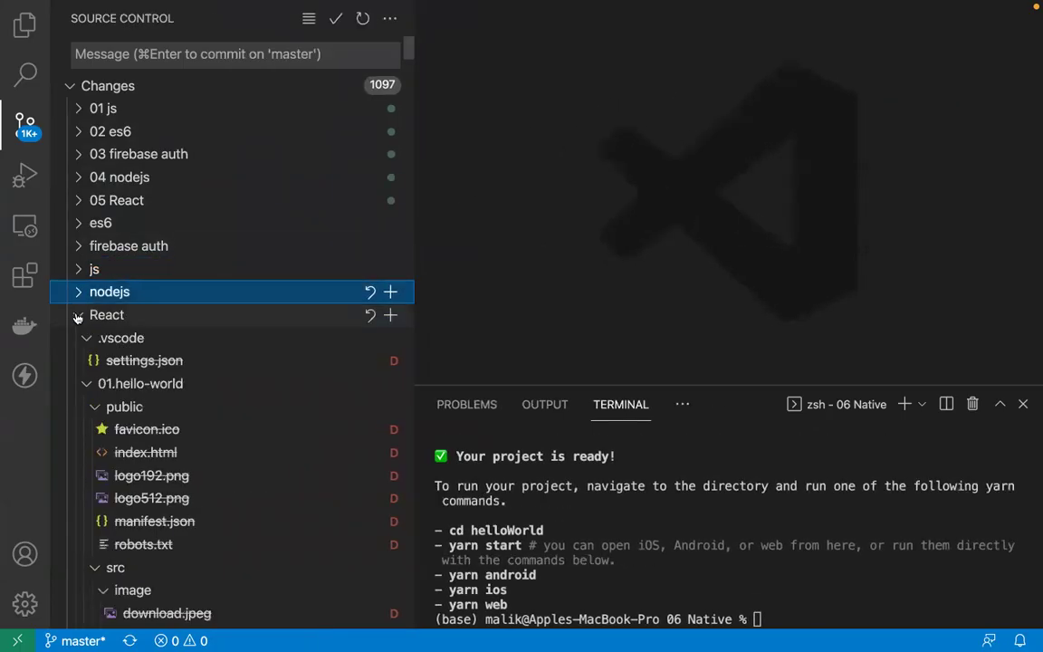
pyautogui.click(78, 314)
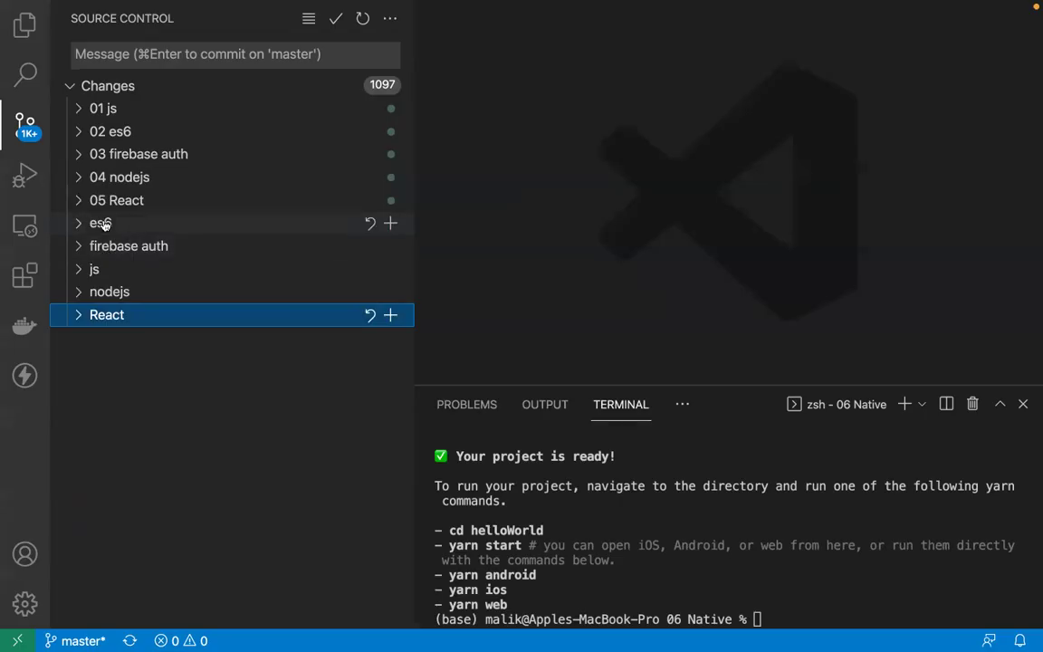
# Return to SmartGit and dismiss the startup dialog without opening any of the listed repositories
pyautogui.click(26, 26)
pyautogui.hotkey('ctrl', 'Left')
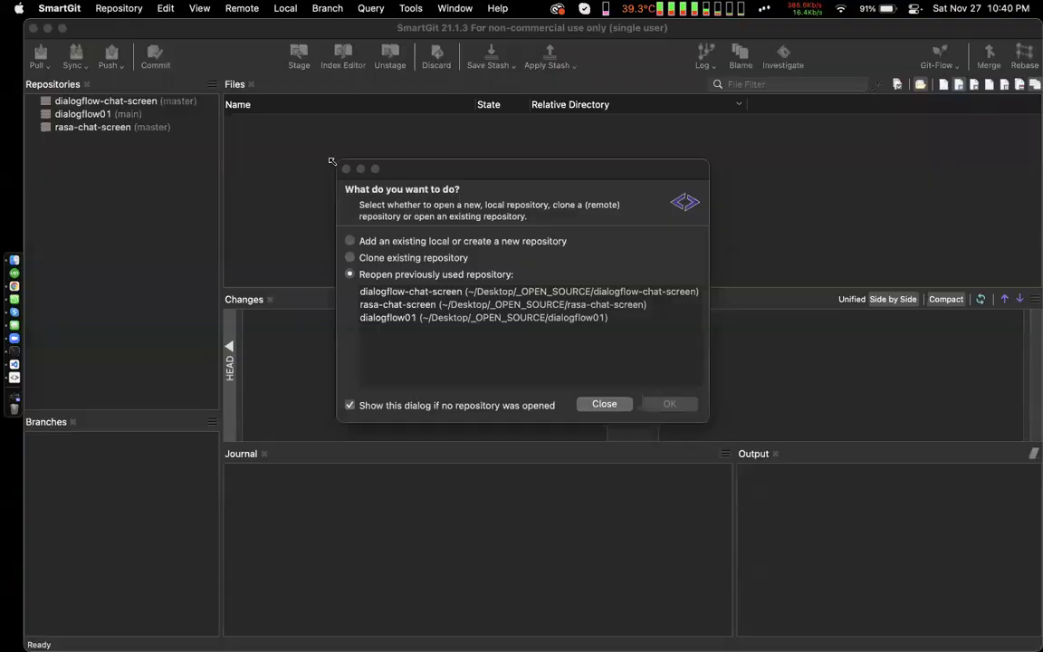
pyautogui.click(347, 170)
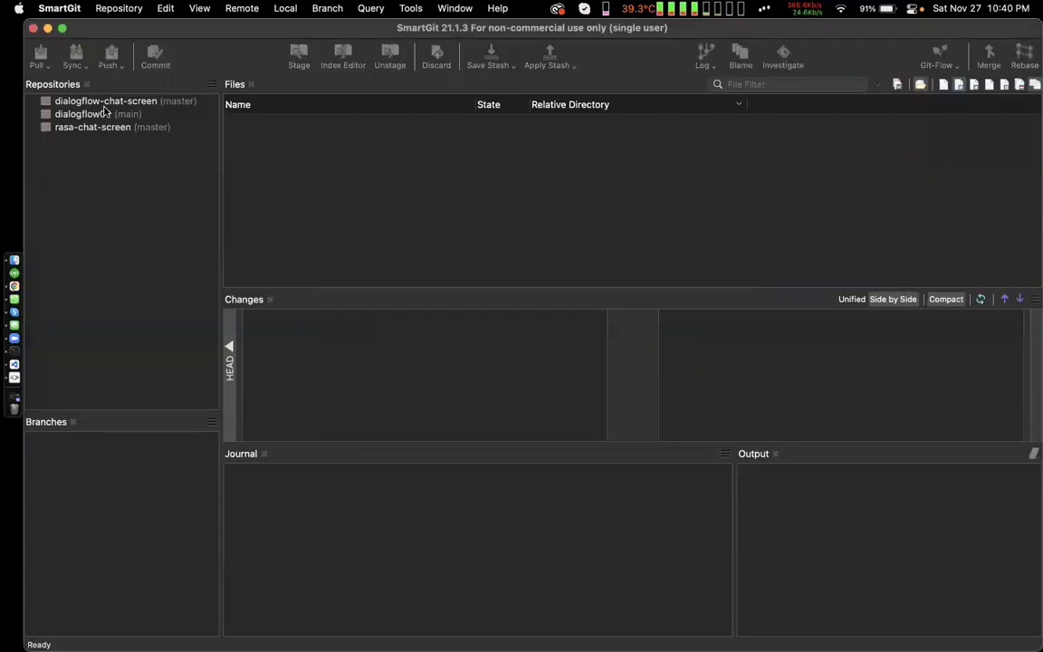
# Add the Web-Development-Class-Saylani-batch-7 folder from Finder to SmartGit's repositories and expand its folder tree
pyautogui.click(16, 261)
pyautogui.click(443, 159)
pyautogui.moveTo(445, 162); pyautogui.dragTo(81, 227)
pyautogui.press('super+Tab')
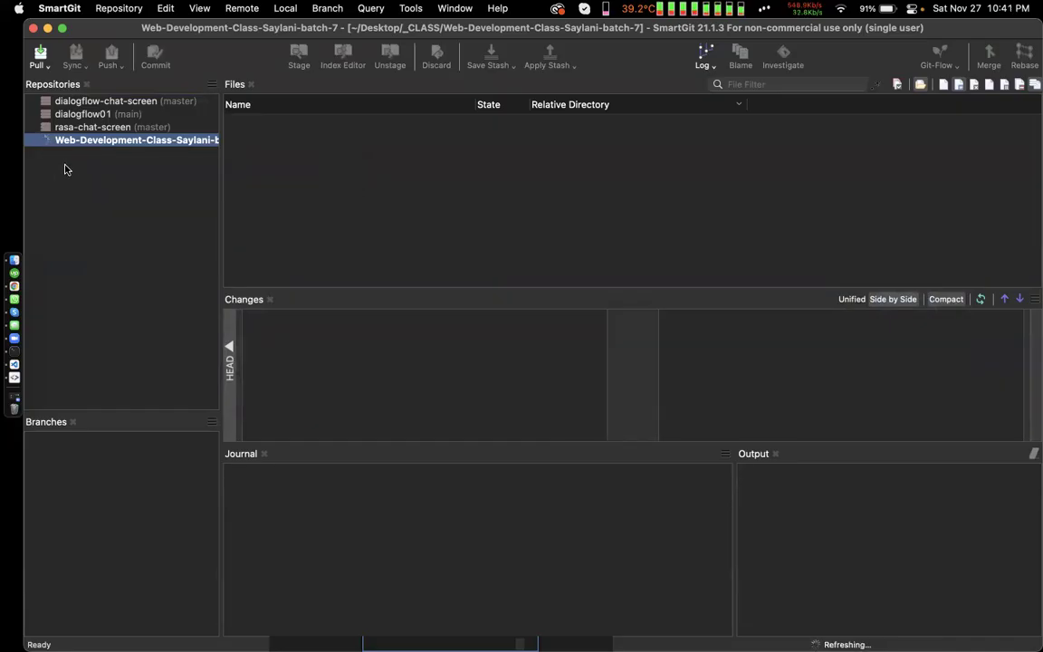
pyautogui.click(33, 141)
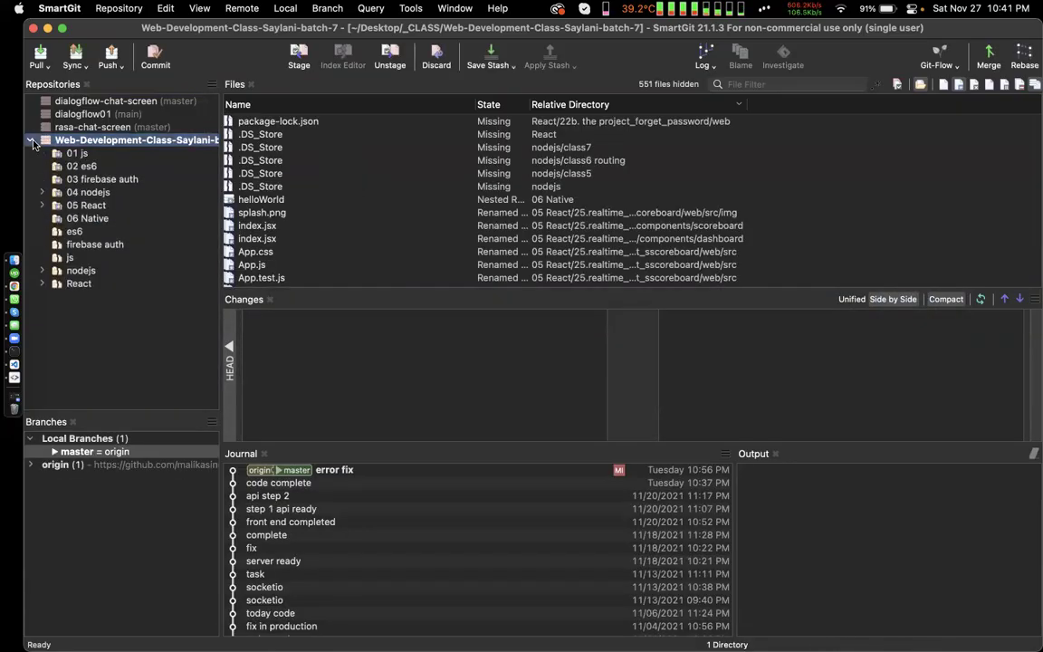
# Stage the four renamed files in the 01 js folder: app.js, index.html, login.html and signup.html
pyautogui.click(76, 154)
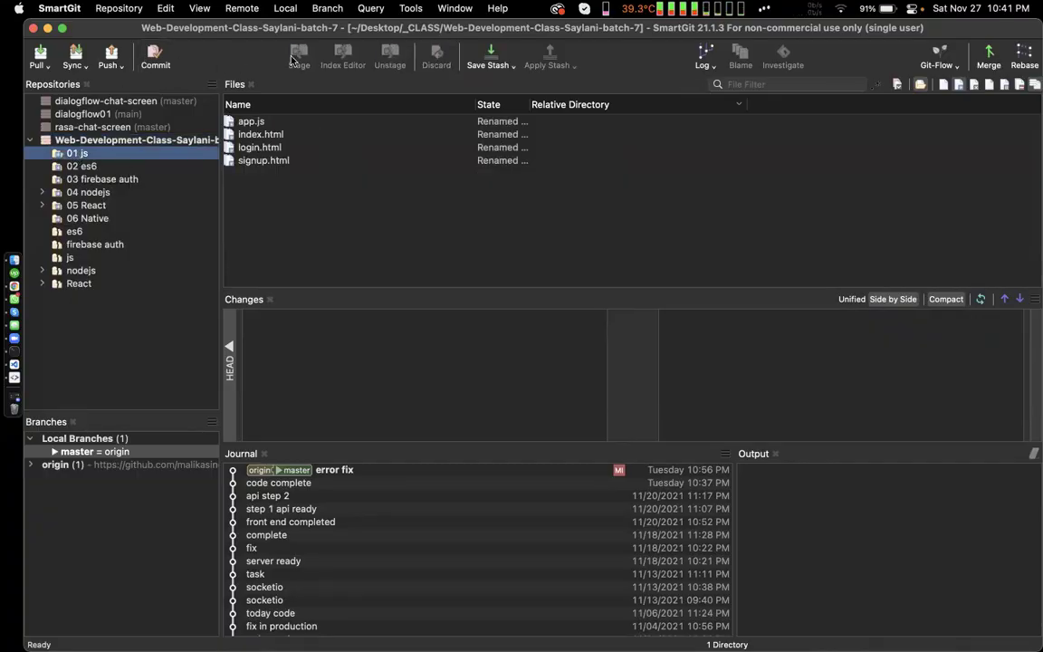
pyautogui.click(229, 163)
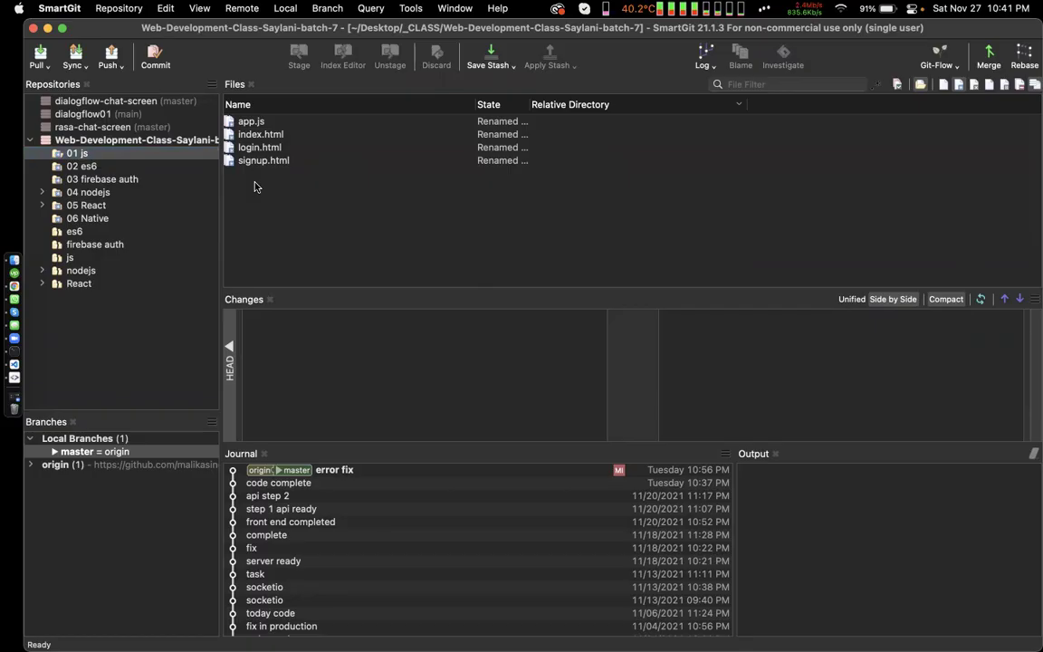
pyautogui.keyDown('shift'); pyautogui.click(84, 206); pyautogui.keyUp('shift')
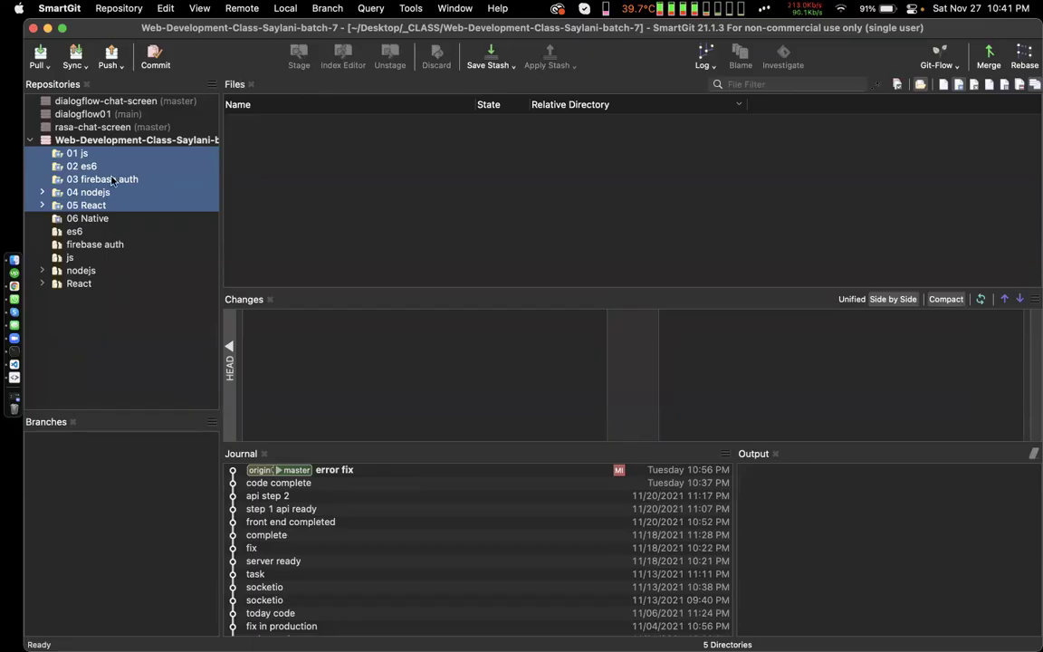
pyautogui.click(79, 154)
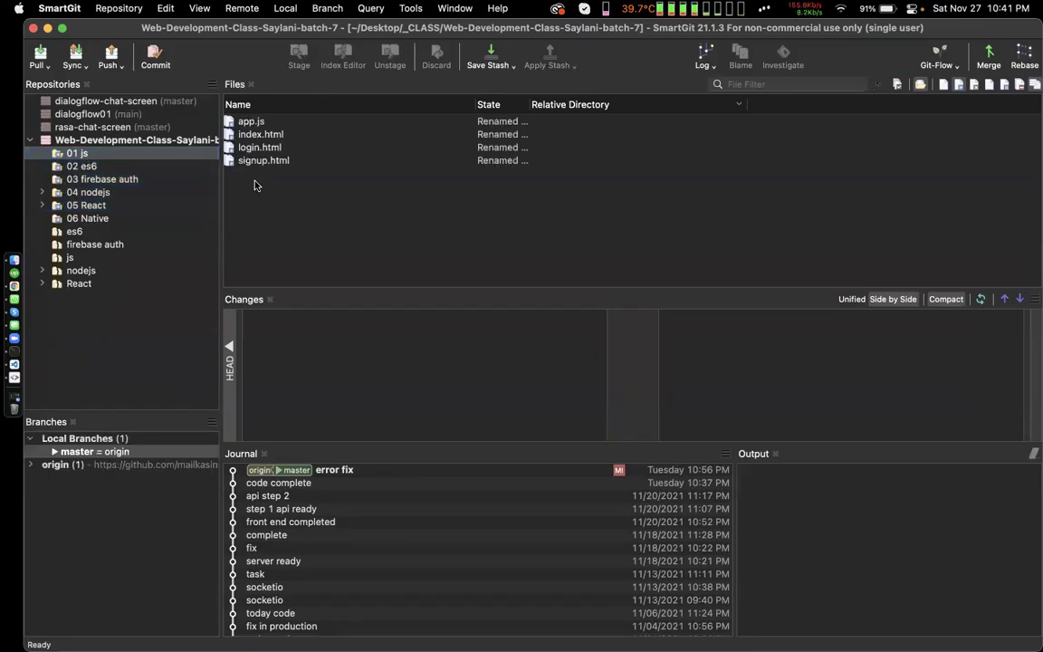
pyautogui.moveTo(256, 181); pyautogui.dragTo(232, 99)
pyautogui.click(300, 54)
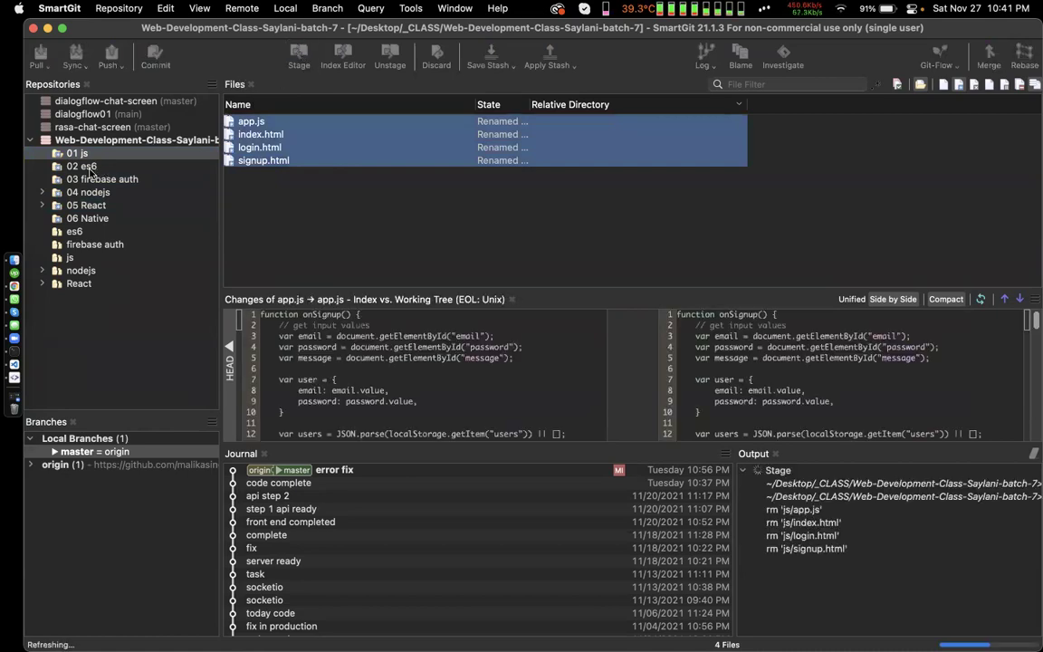
# Stage all renamed files in the 02 es6 folder and in the 03 firebase auth folder
pyautogui.moveTo(271, 185); pyautogui.dragTo(270, 116)
pyautogui.click(300, 54)
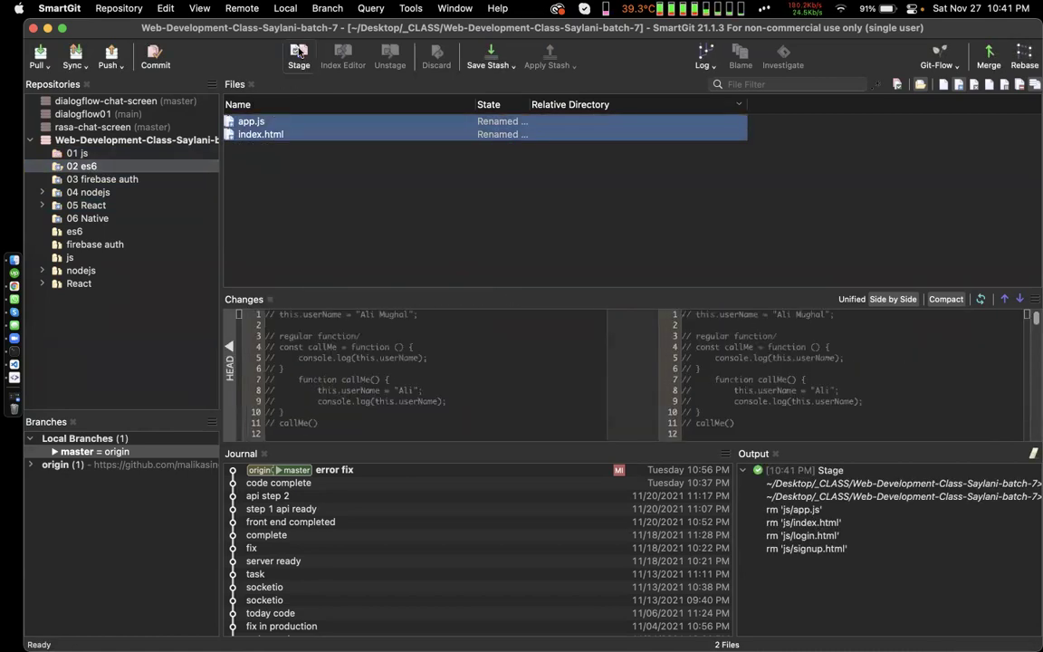
pyautogui.click(102, 181)
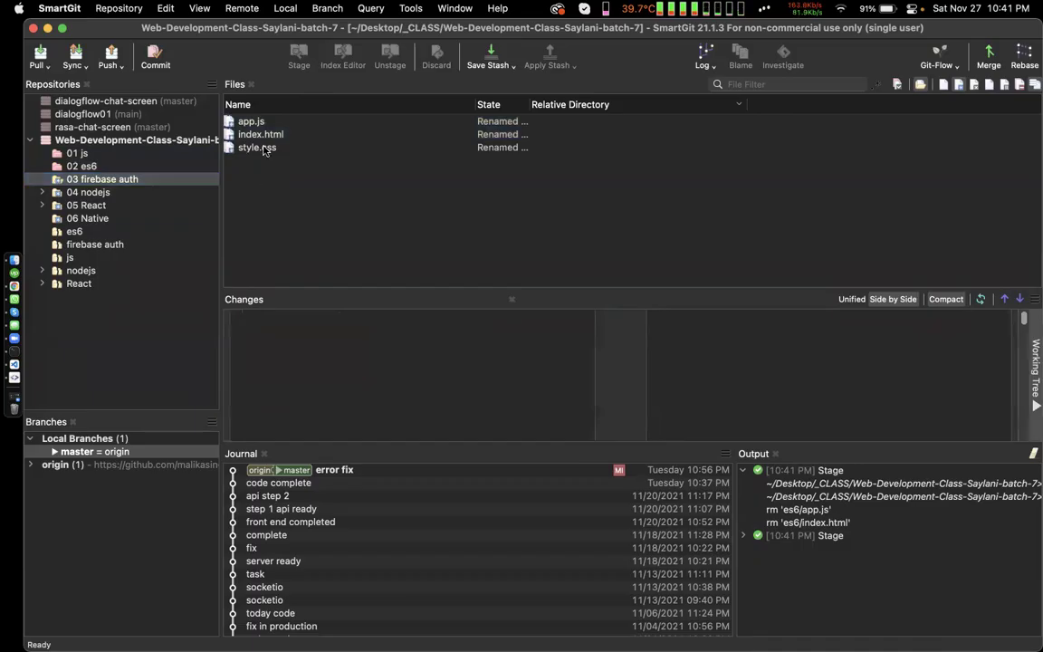
pyautogui.moveTo(263, 156); pyautogui.dragTo(253, 93)
pyautogui.click(299, 52)
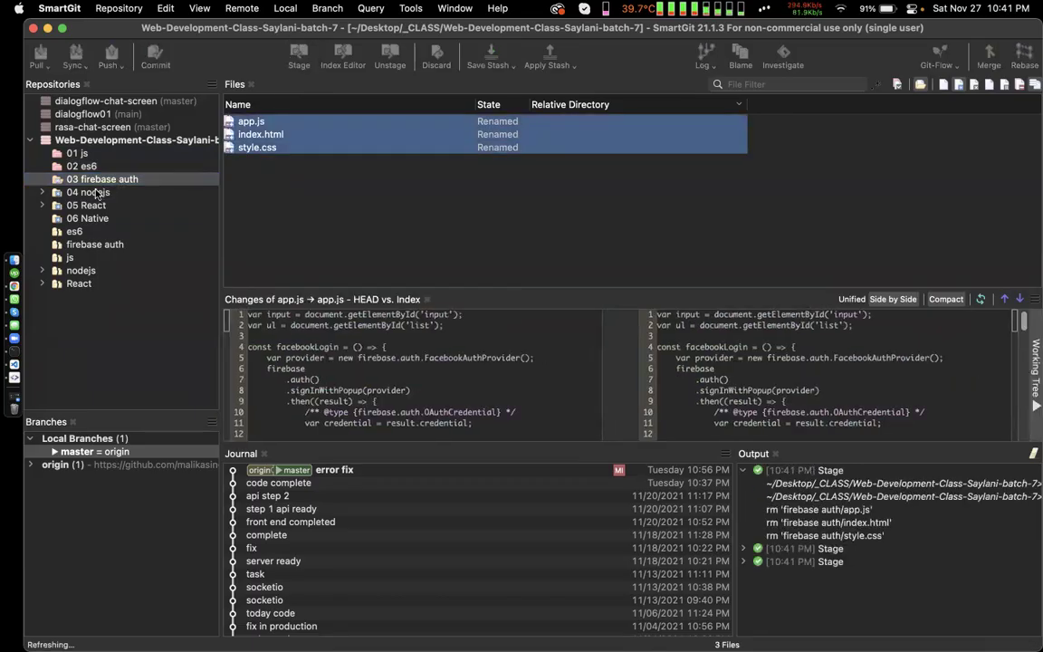
# Stage all listed files in the 04 nodejs folder and in the 05 React folder
pyautogui.click(260, 147)
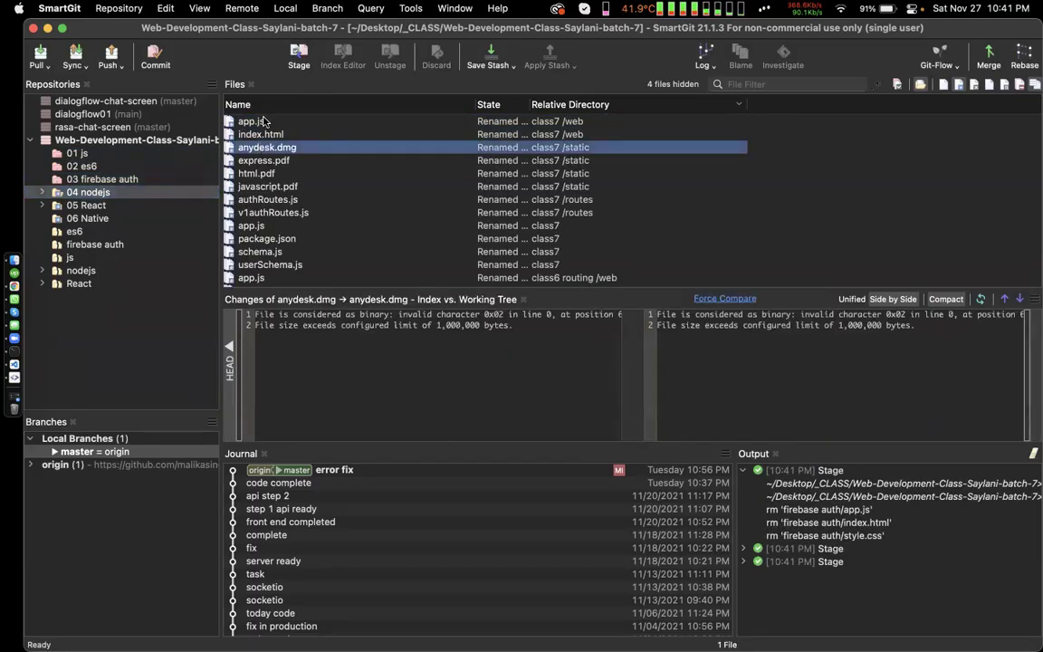
pyautogui.press('super+a')
pyautogui.click(300, 54)
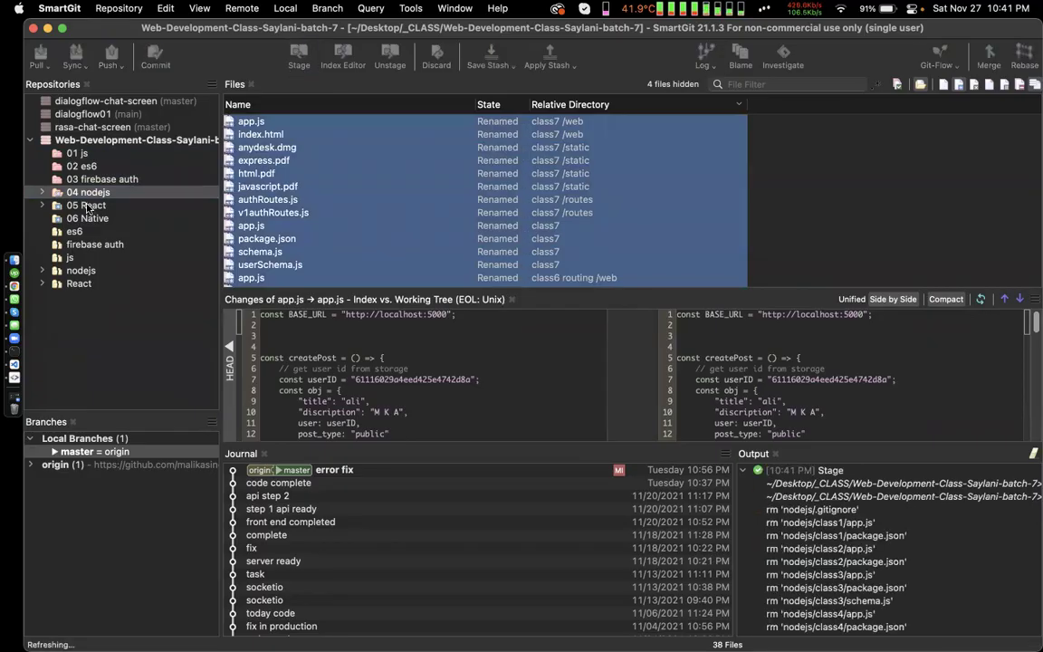
pyautogui.click(261, 185)
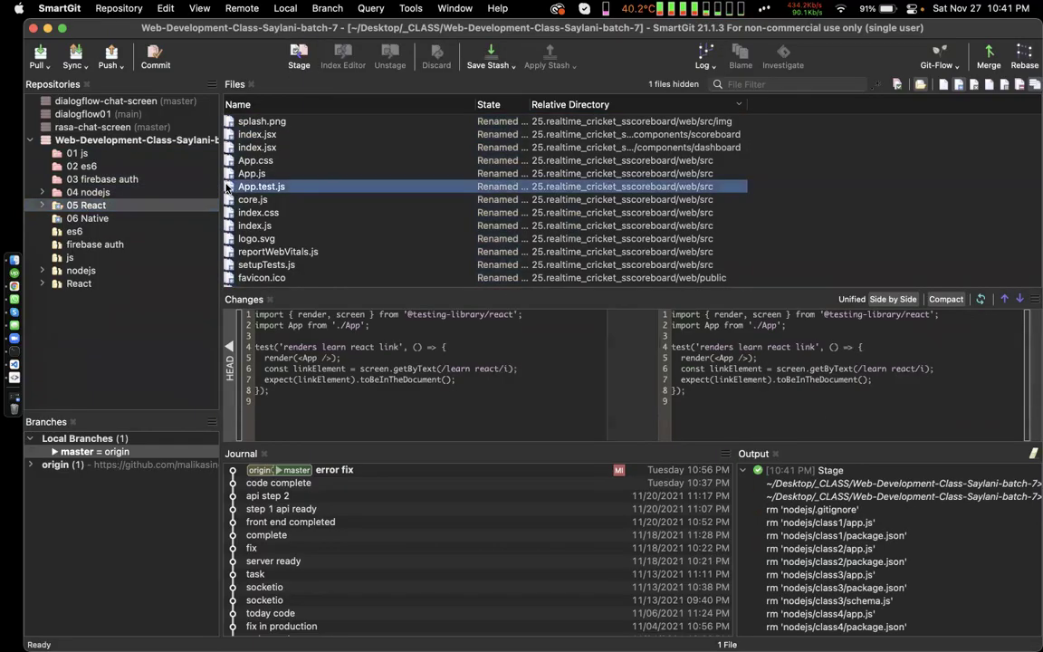
pyautogui.press('super+a')
pyautogui.click(290, 65)
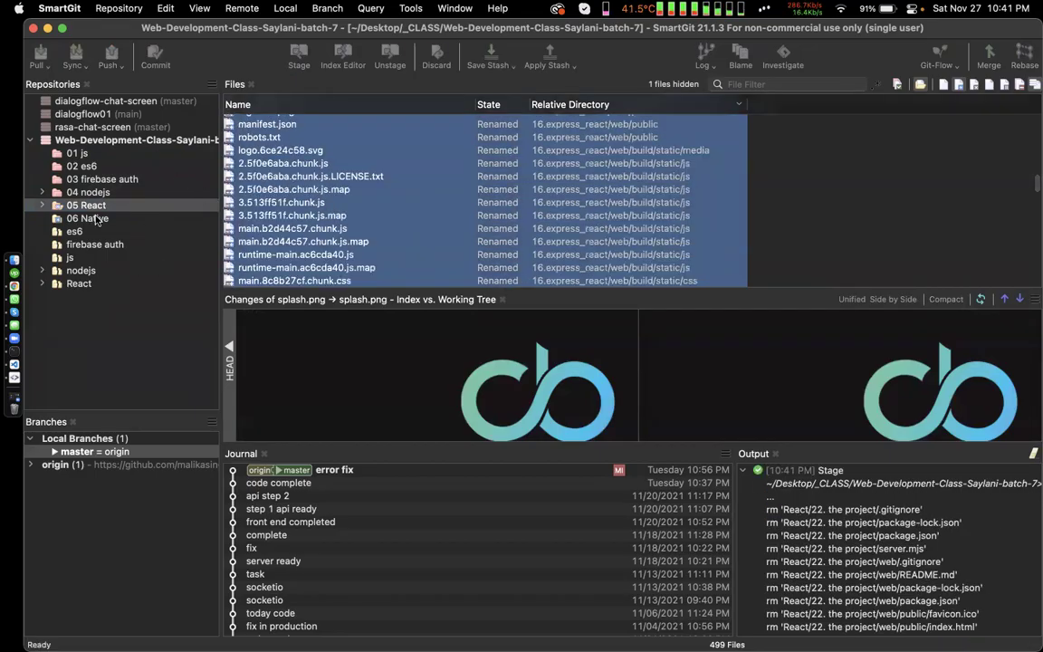
# Review the staged and local changes offered for commit with the missing es6, firebase auth, js, nodejs and React folders selected
pyautogui.click(175, 344)
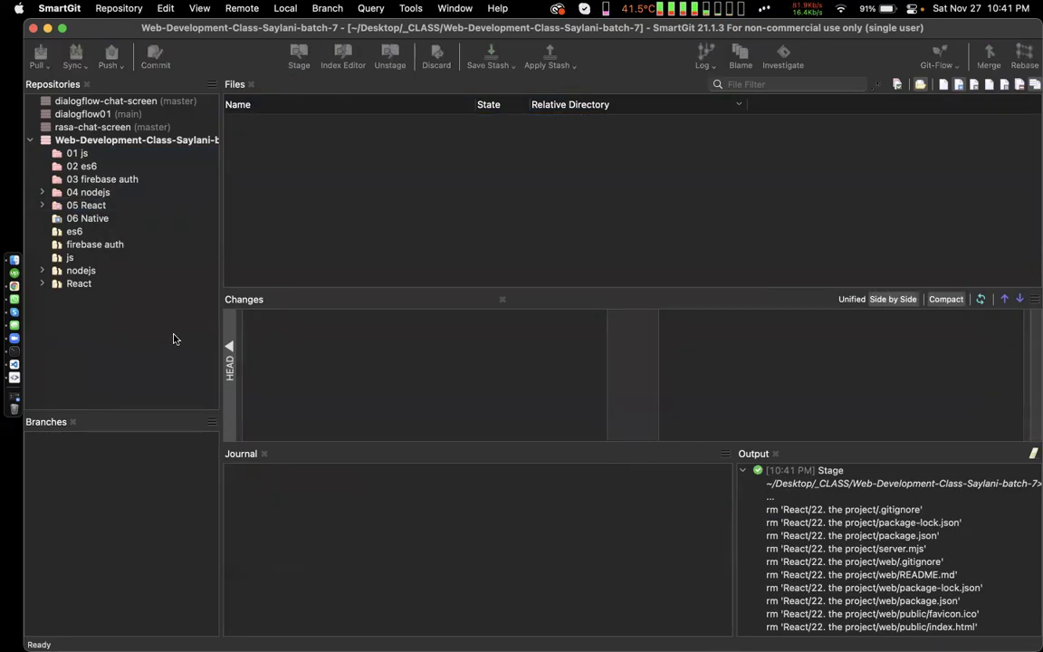
pyautogui.click(71, 233)
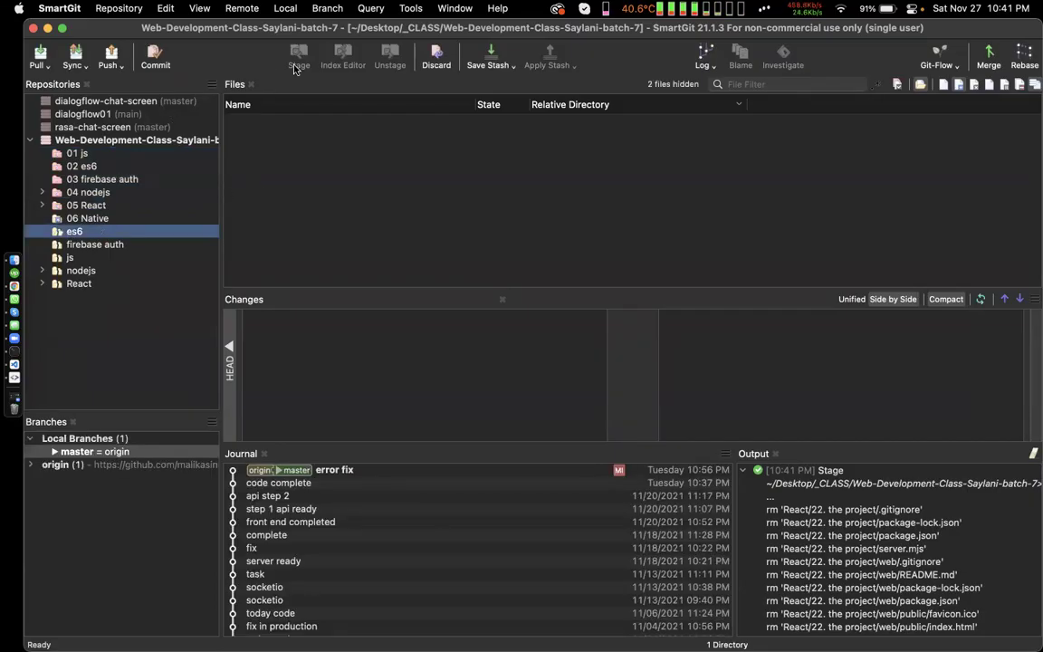
pyautogui.keyDown('shift'); pyautogui.click(78, 286); pyautogui.keyUp('shift')
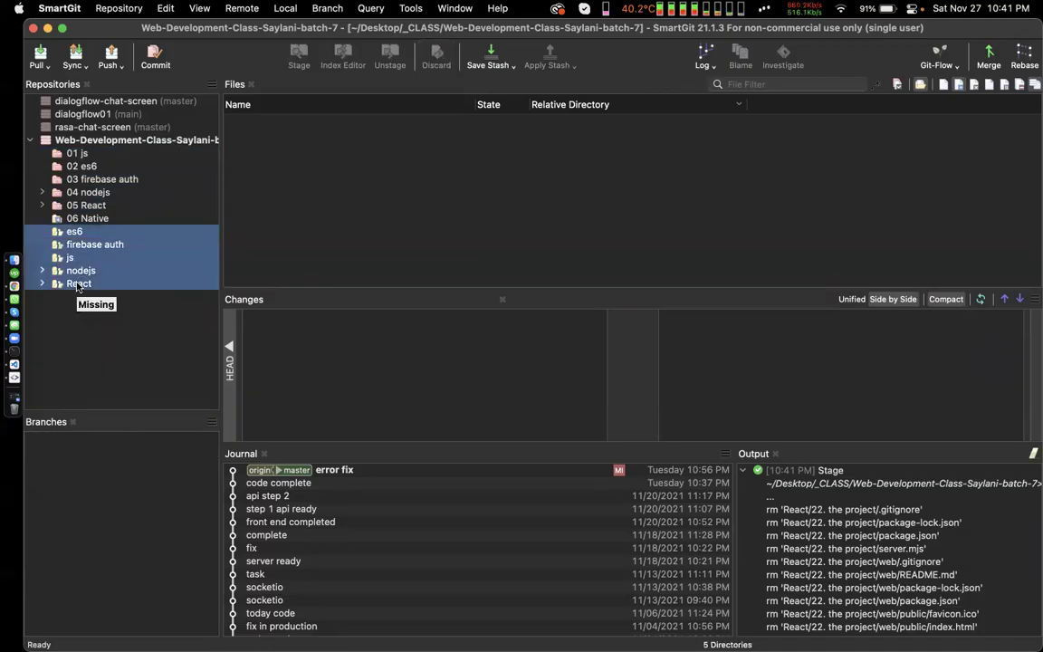
pyautogui.click(155, 60)
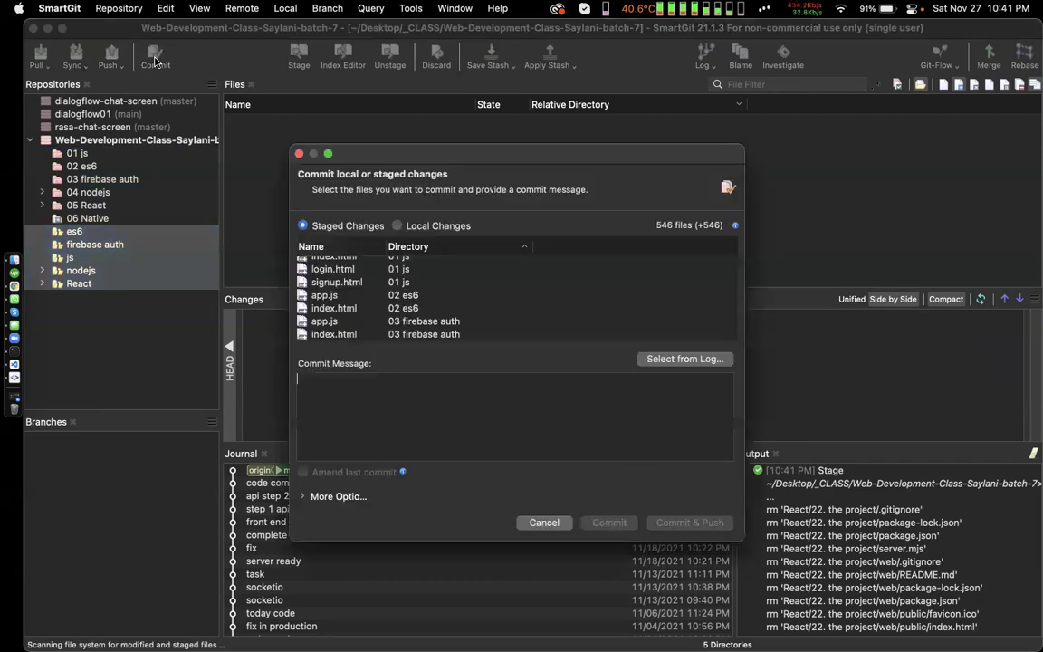
pyautogui.click(337, 270)
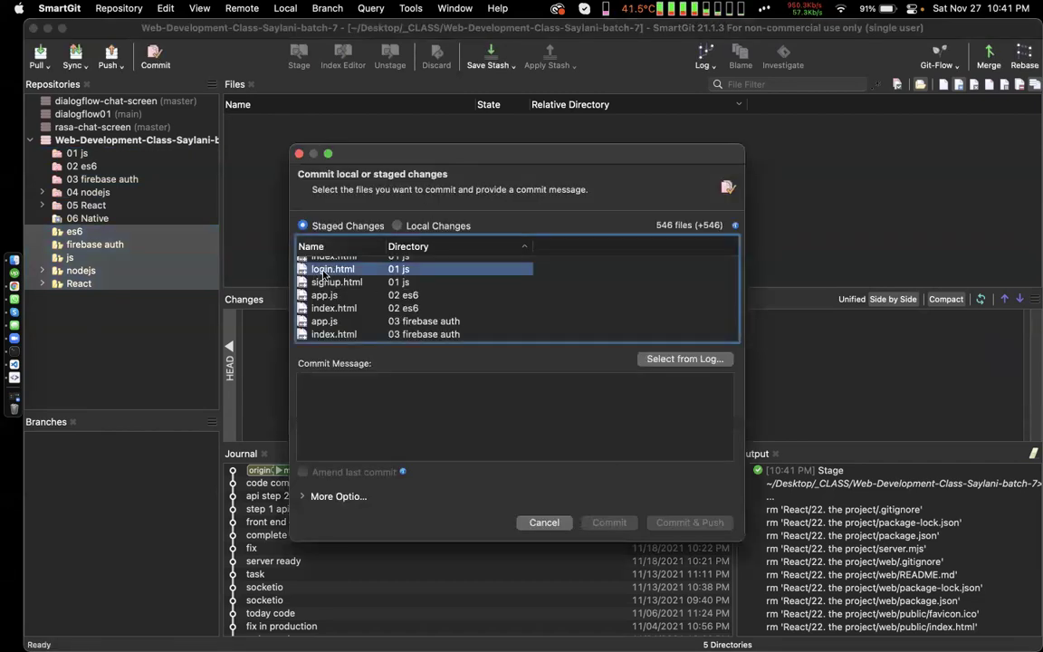
pyautogui.click(397, 226)
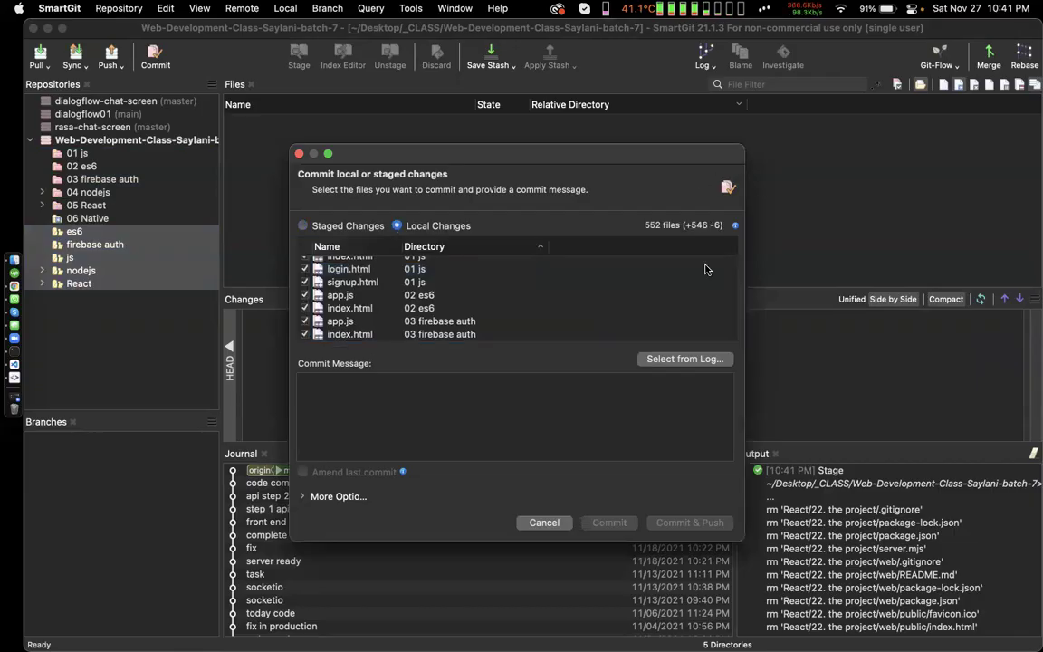
pyautogui.click(544, 523)
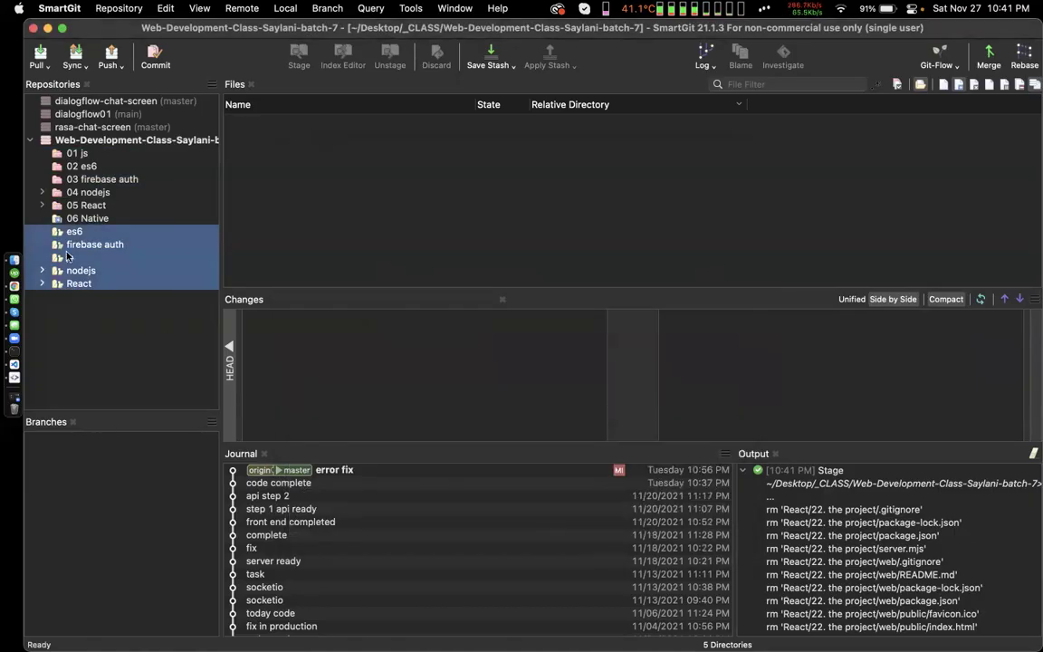
pyautogui.rightClick(68, 258)
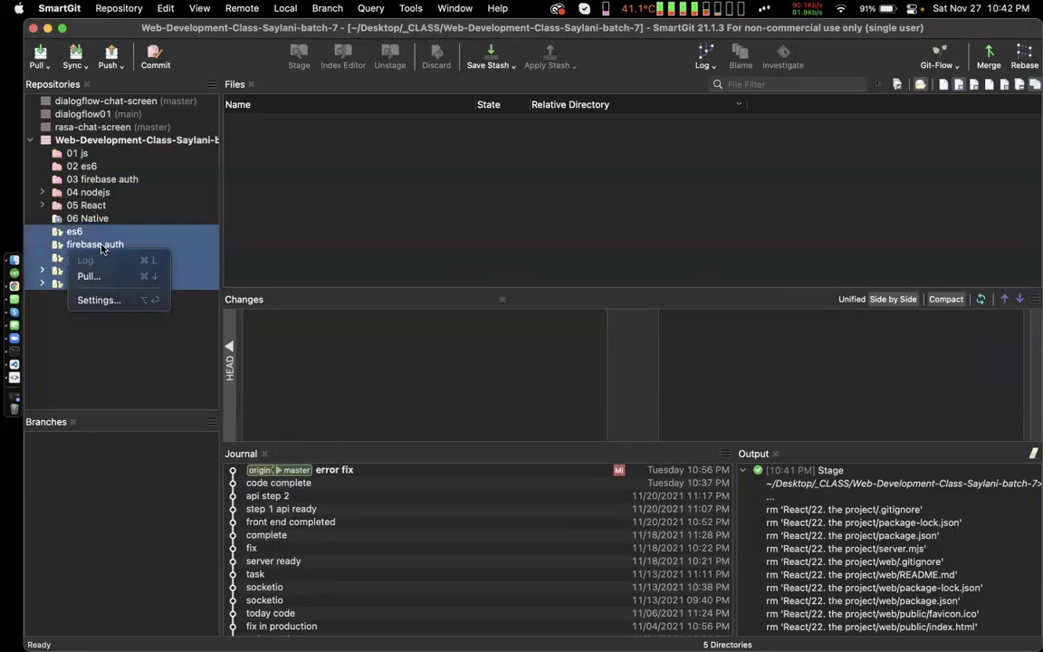
pyautogui.click(94, 303)
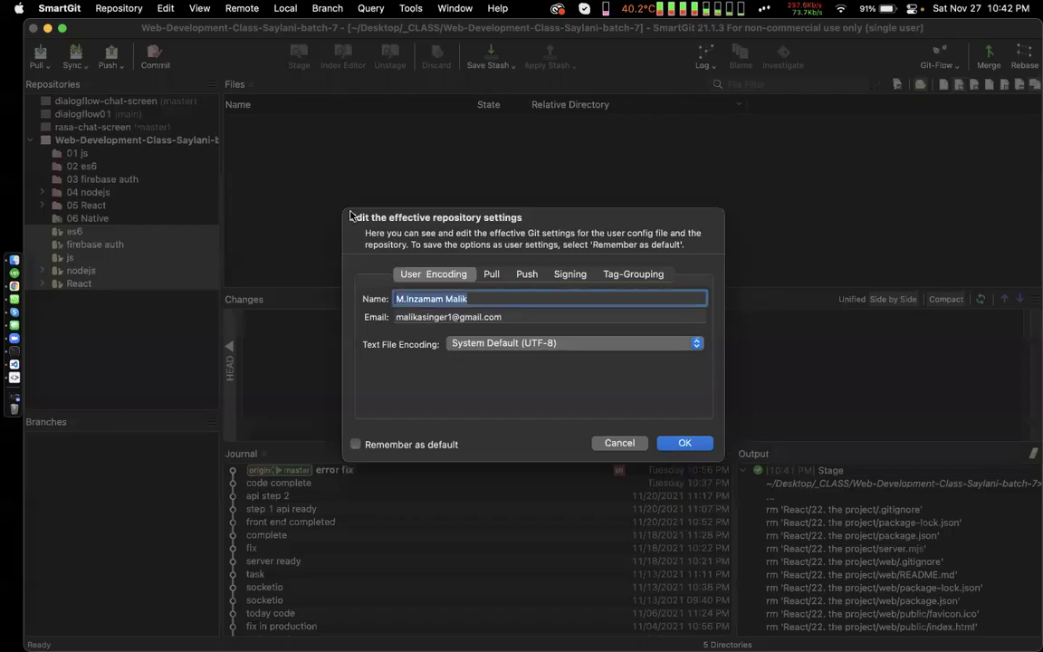
pyautogui.click(612, 441)
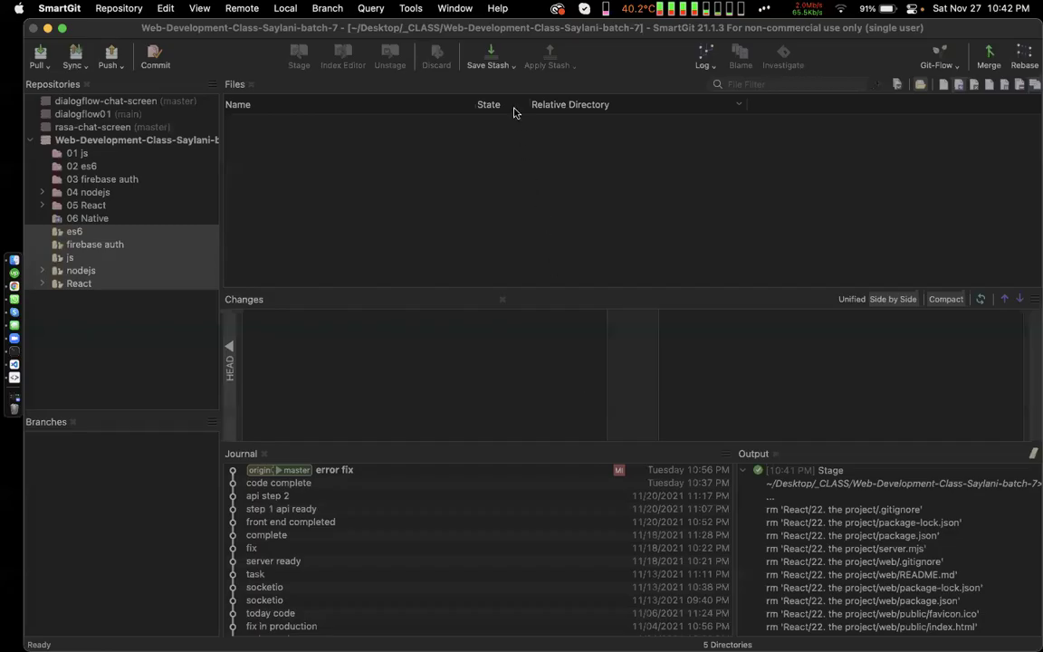
# Inspect the files in the 01 js and 06 Native folders and the list of staged changes offered for commit
pyautogui.click(80, 154)
pyautogui.click(79, 154)
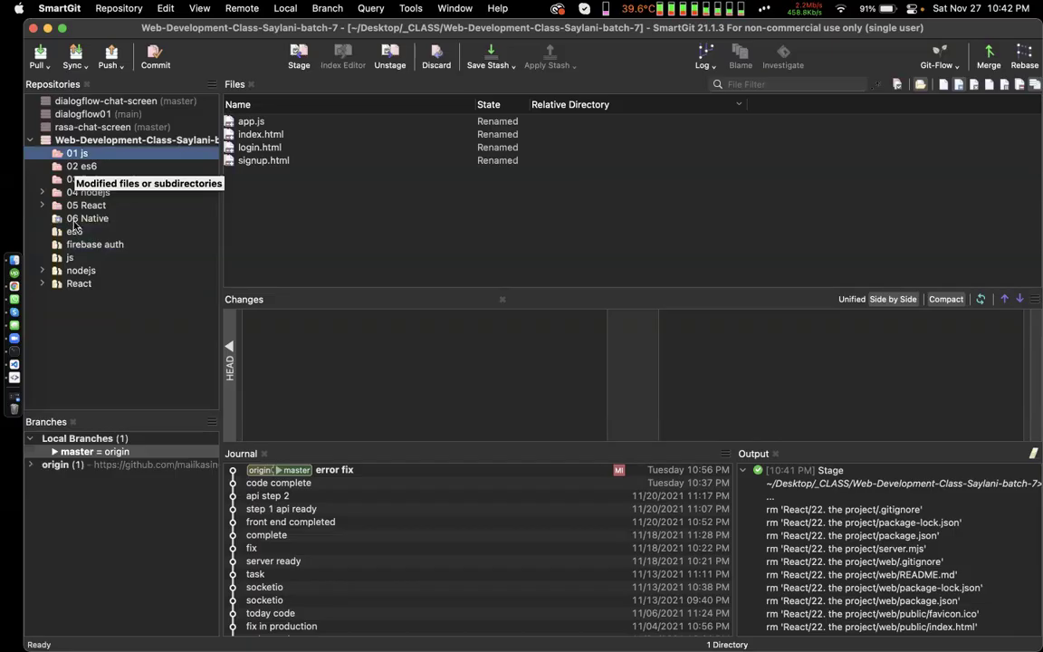
pyautogui.click(75, 221)
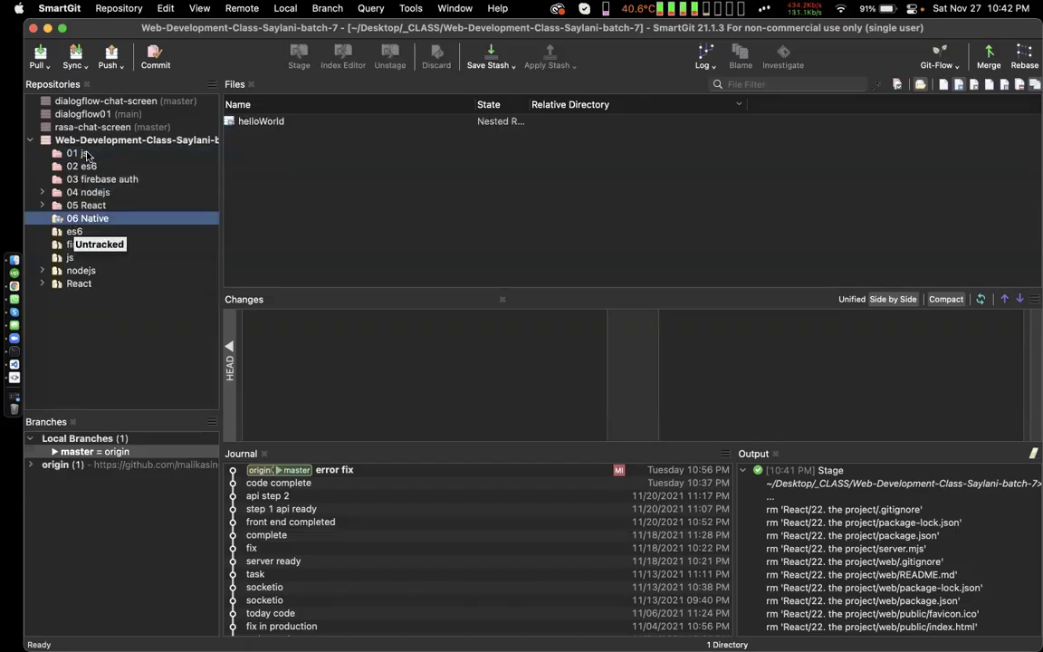
pyautogui.click(86, 156)
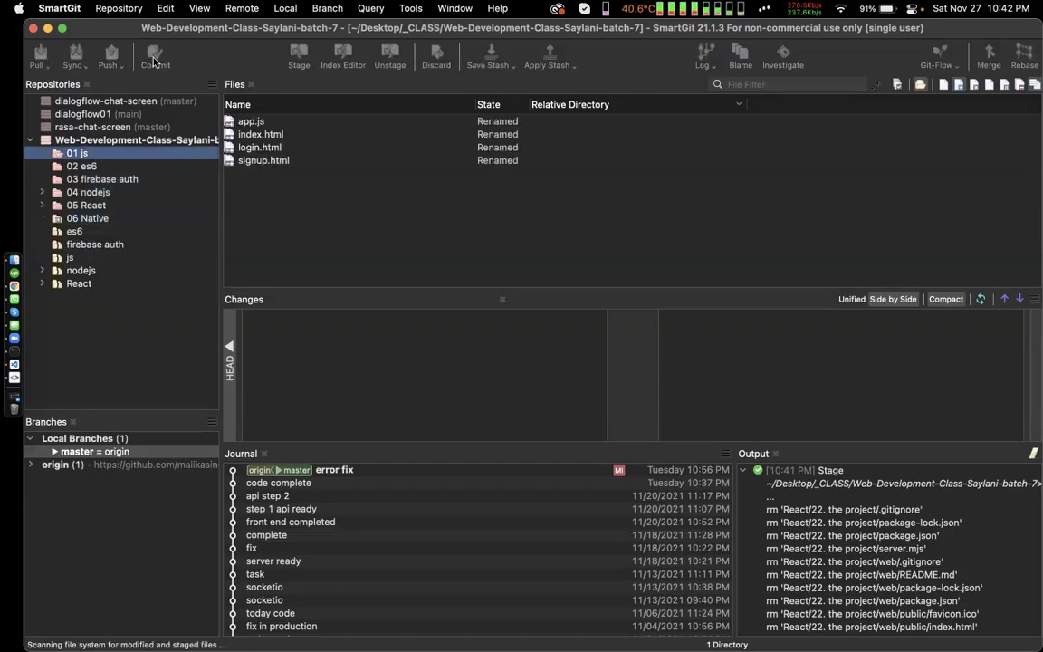
pyautogui.click(155, 60)
pyautogui.scroll(-10, 370, 247)
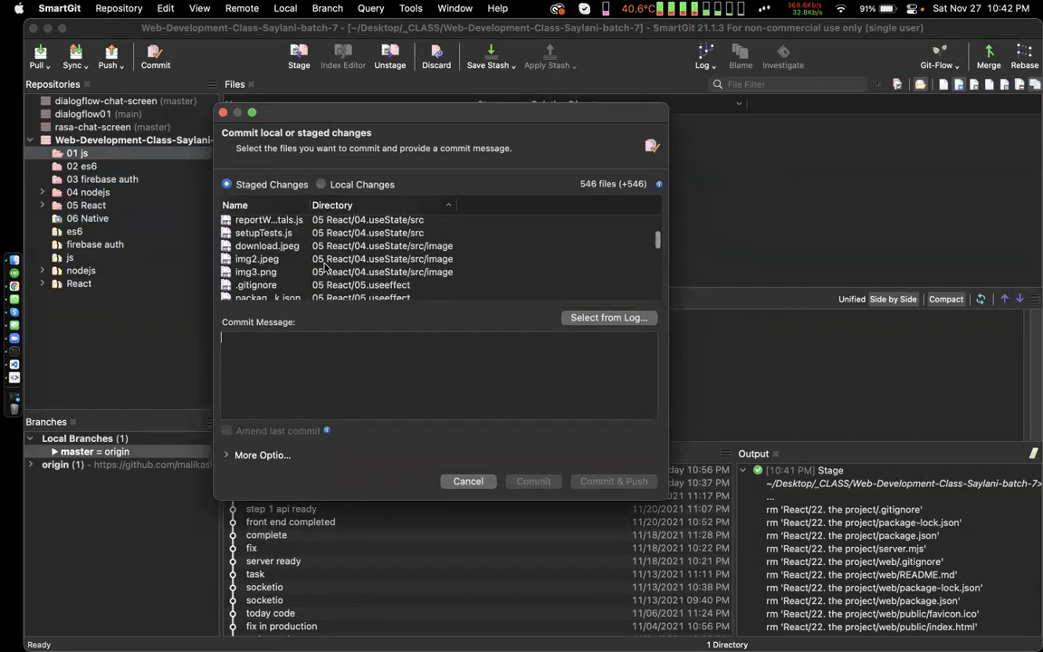
pyautogui.click(466, 481)
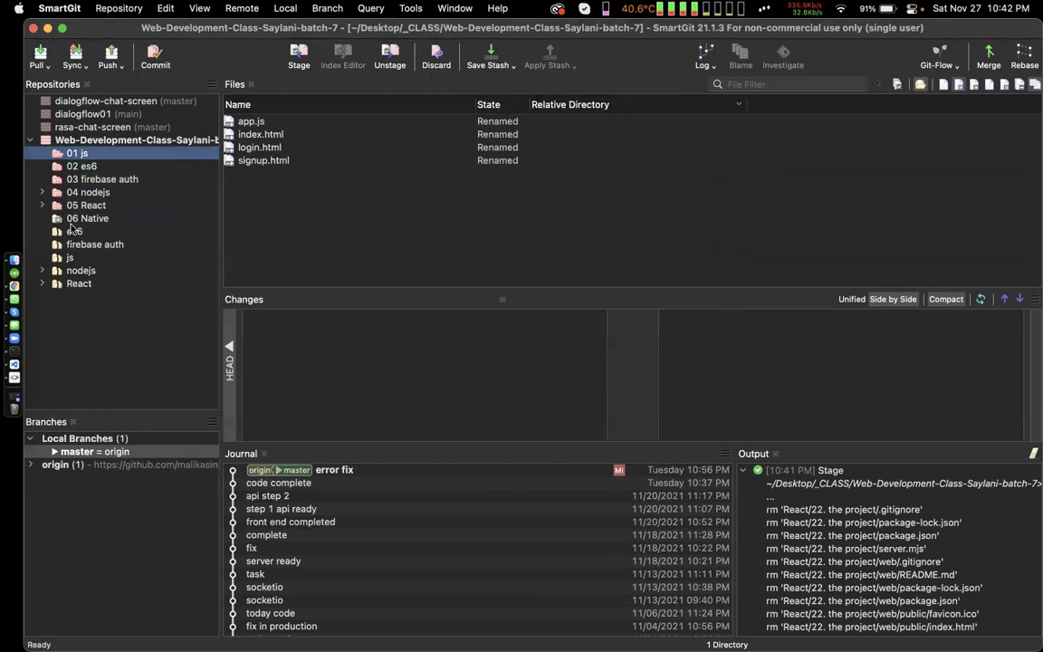
# Commit the local changes of all class folders except 06 Native with the message "organize root directory"
pyautogui.click(73, 231)
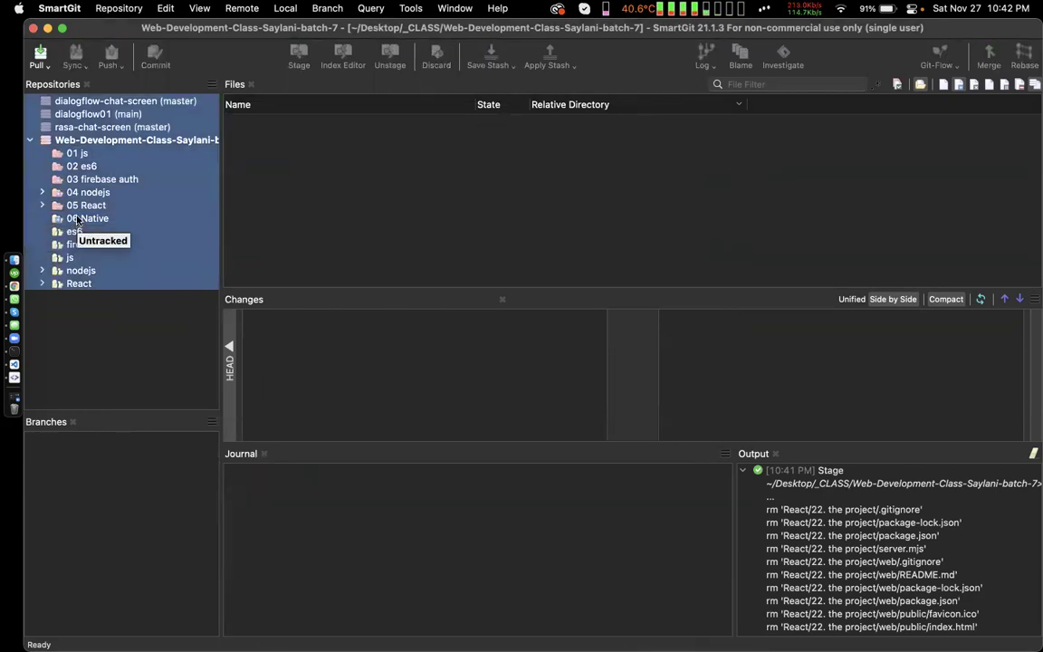
pyautogui.click(88, 168)
pyautogui.click(80, 154)
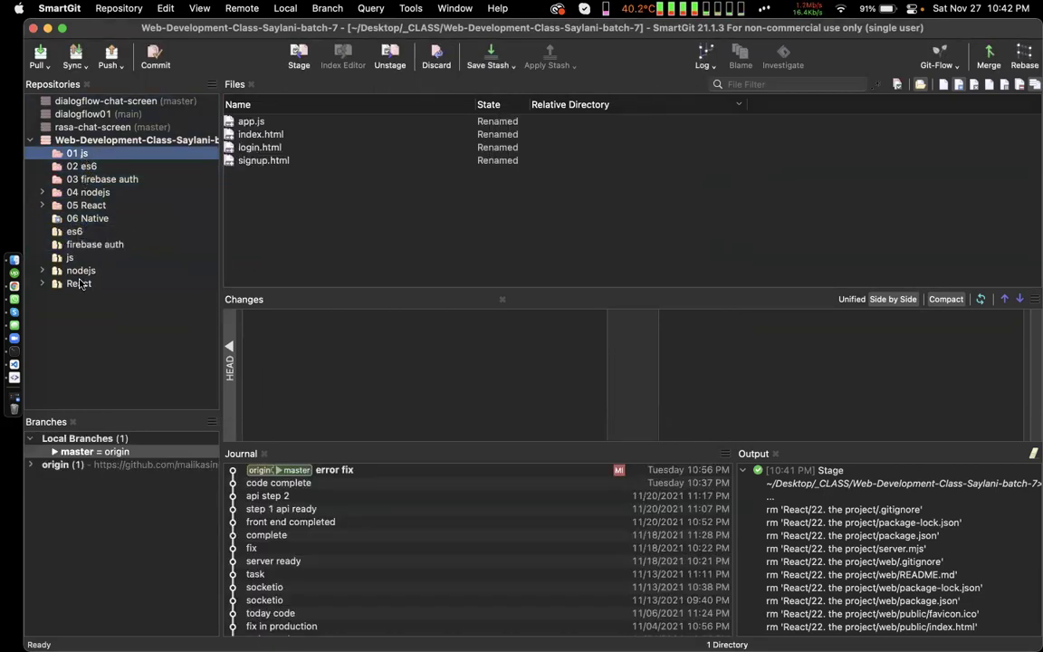
pyautogui.keyDown('super'); pyautogui.click(87, 222); pyautogui.keyUp('super')
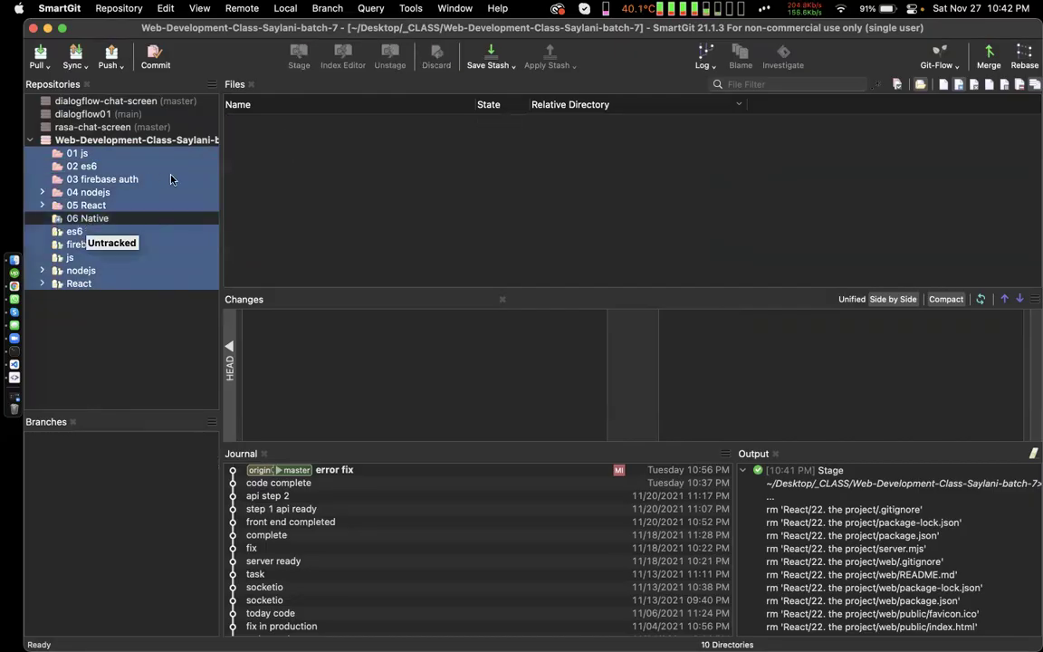
pyautogui.click(155, 64)
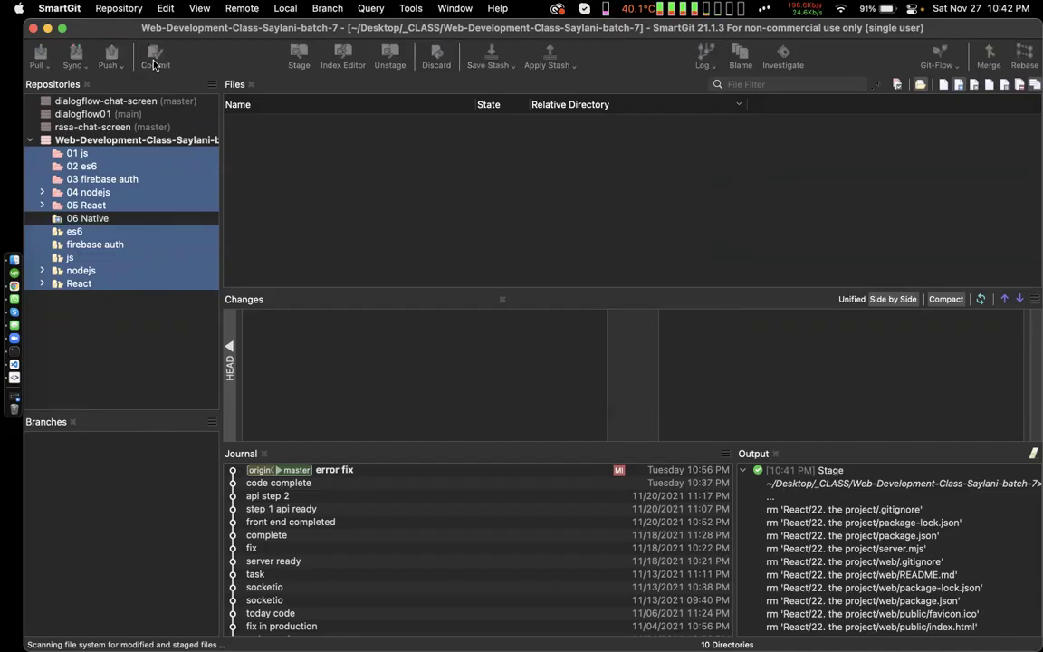
pyautogui.scroll(-20, 278, 258)
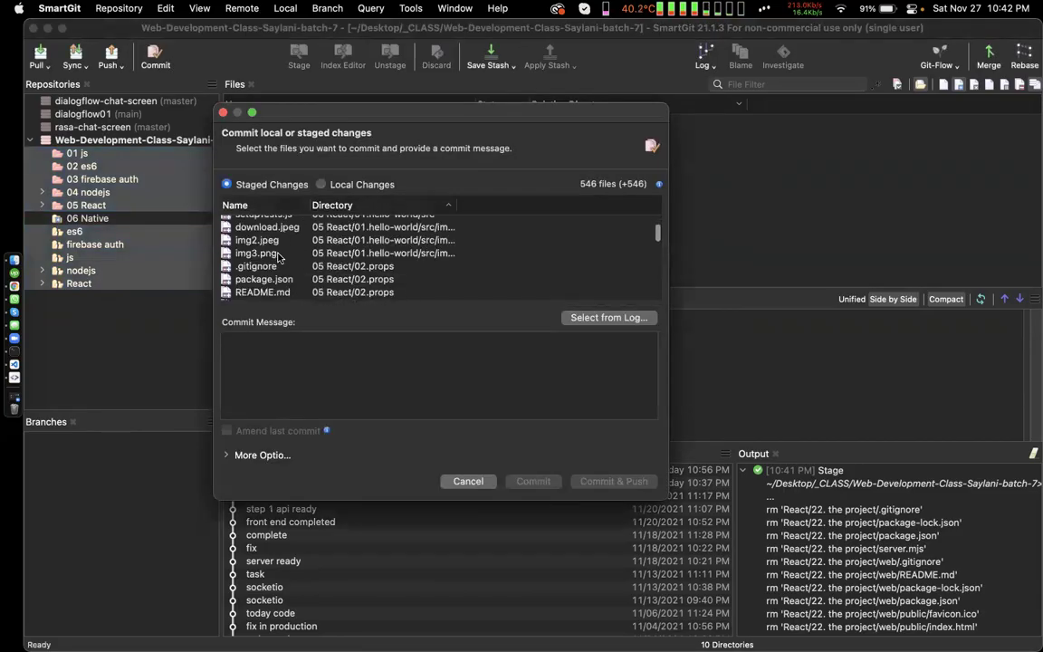
pyautogui.scroll(-10, 279, 258)
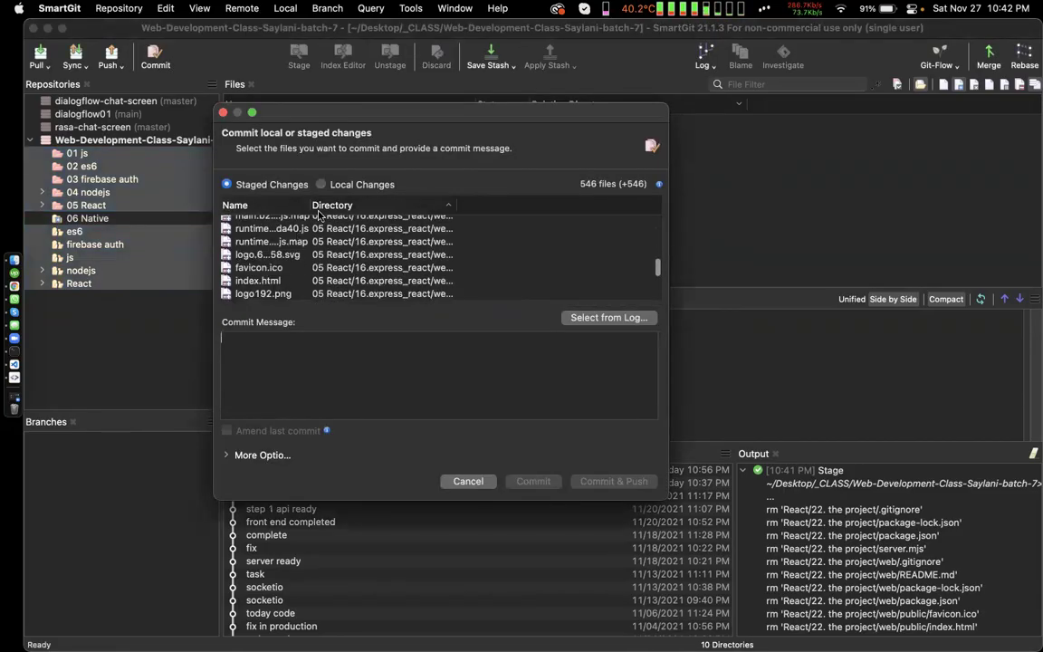
pyautogui.click(320, 184)
pyautogui.scroll(-20, 272, 255)
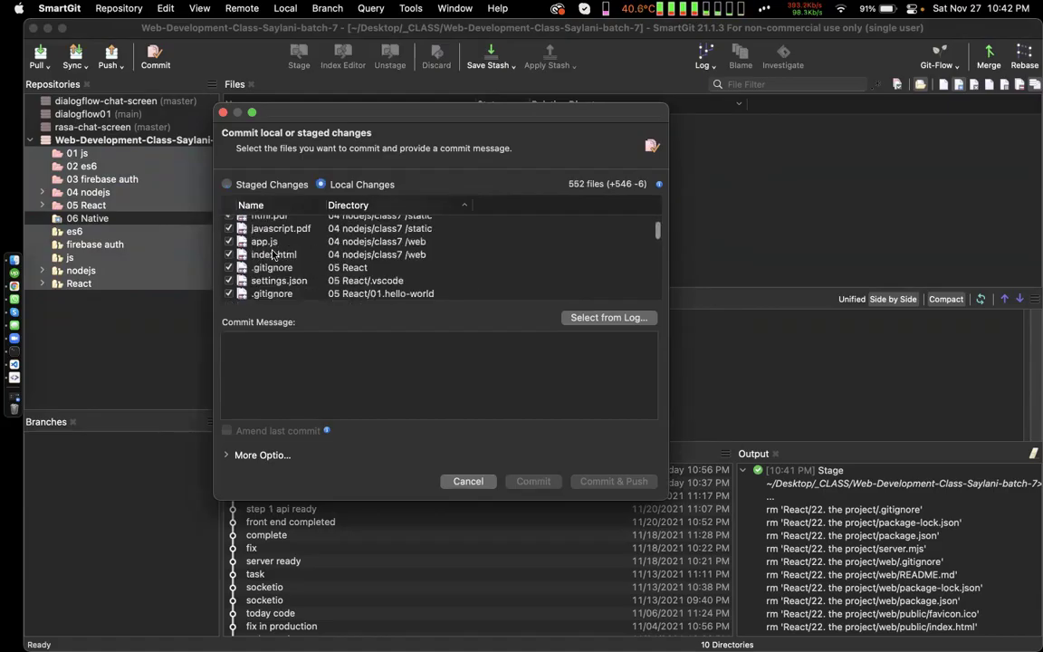
pyautogui.click(227, 183)
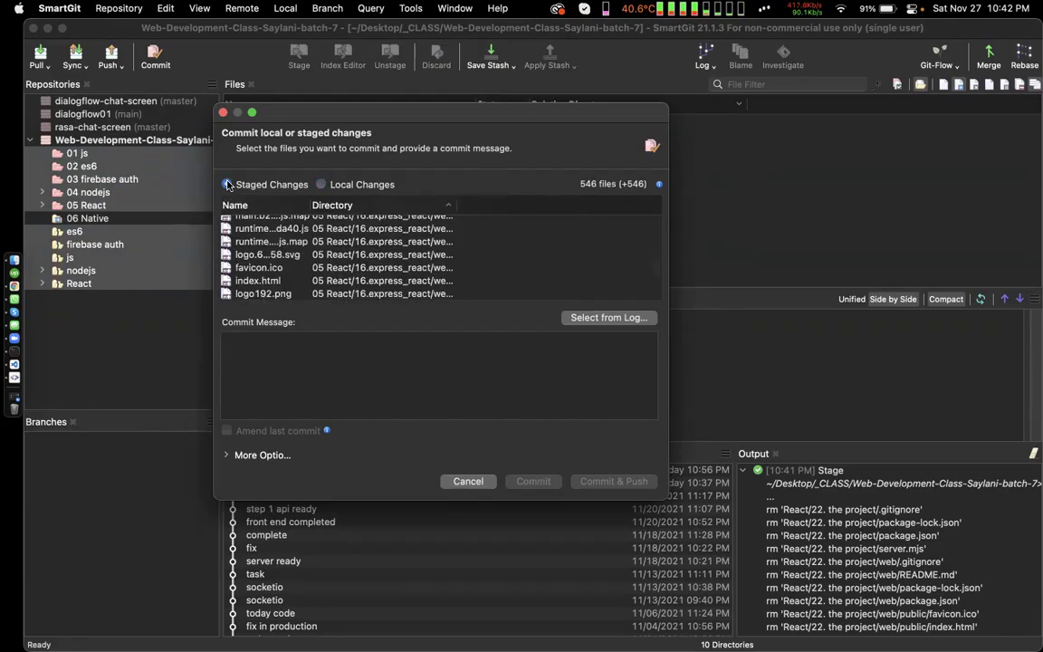
pyautogui.click(321, 183)
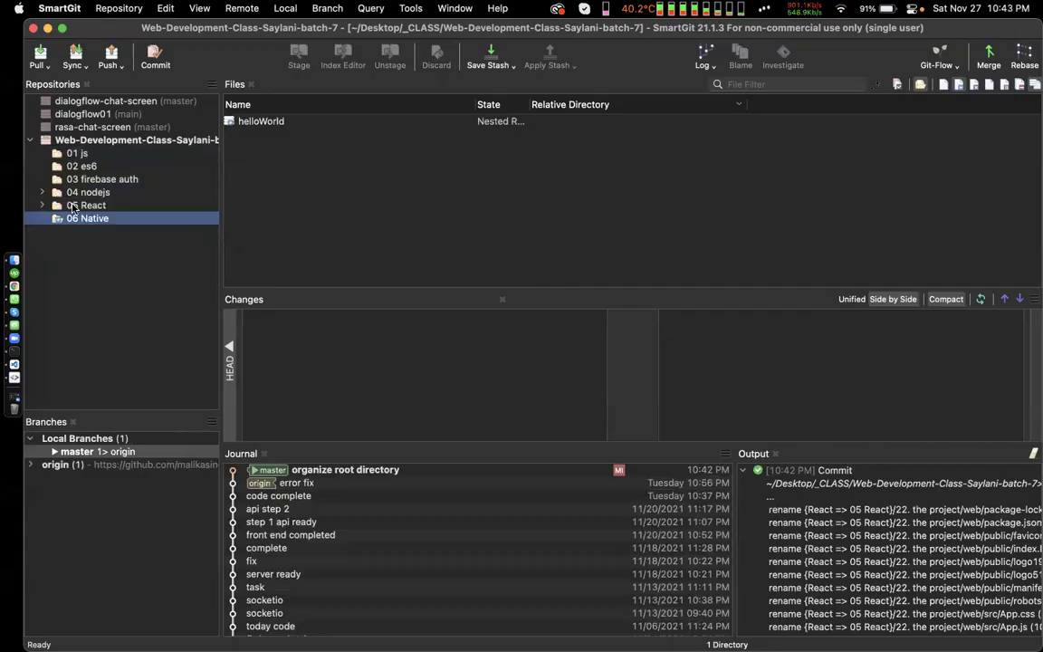
# Inspect the subfolders of 05 React and the nested helloWorld entry in 06 Native
pyautogui.doubleClick(73, 207)
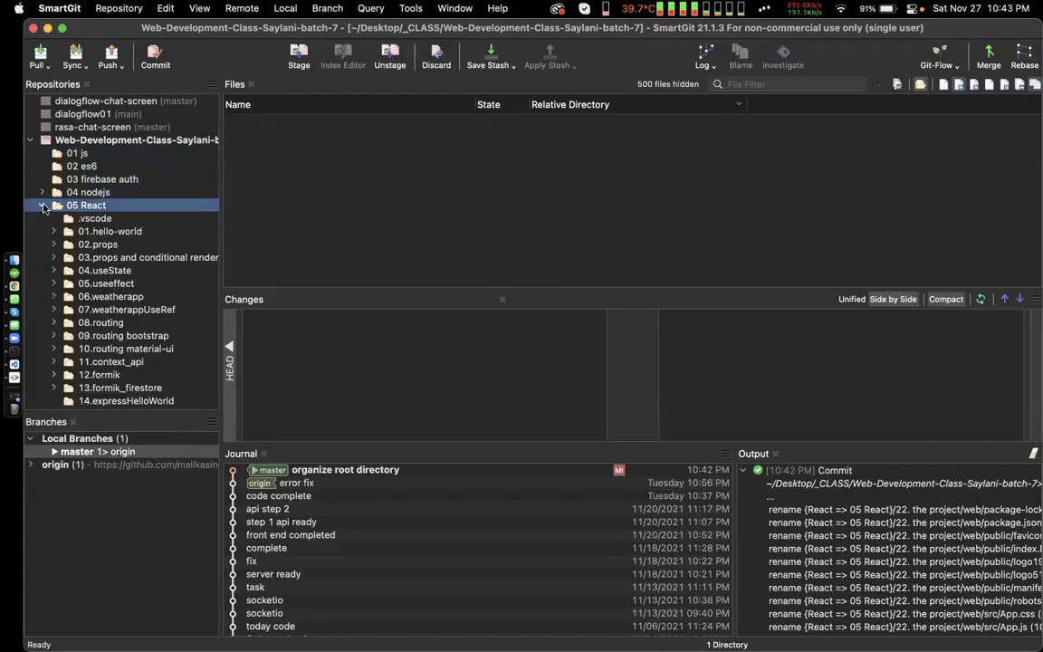
pyautogui.doubleClick(78, 207)
pyautogui.click(42, 207)
pyautogui.click(42, 206)
pyautogui.click(69, 219)
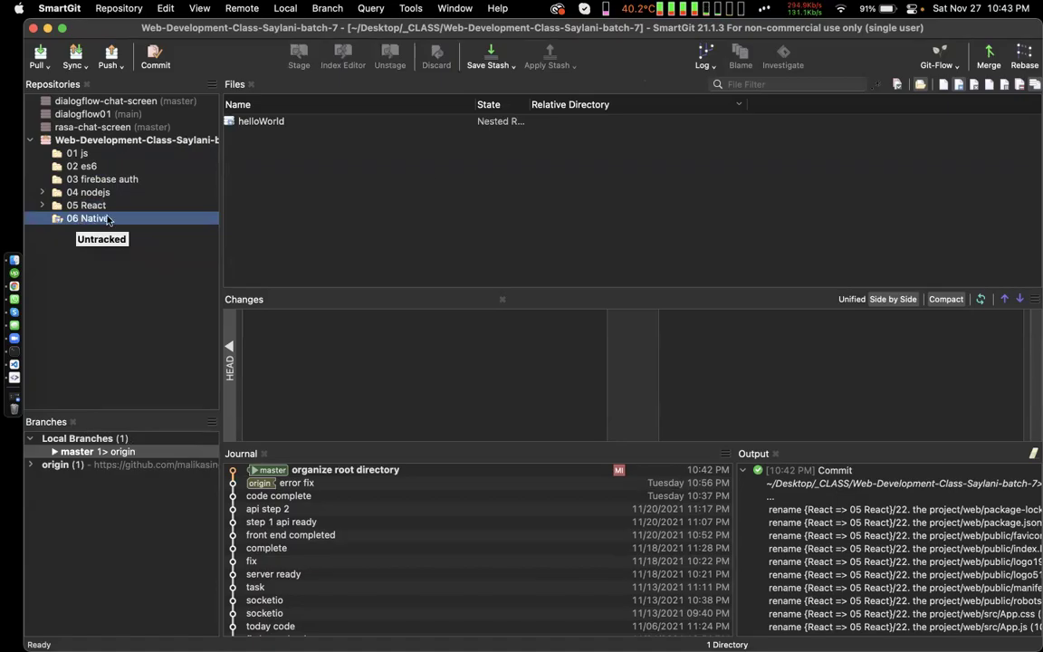
pyautogui.click(249, 120)
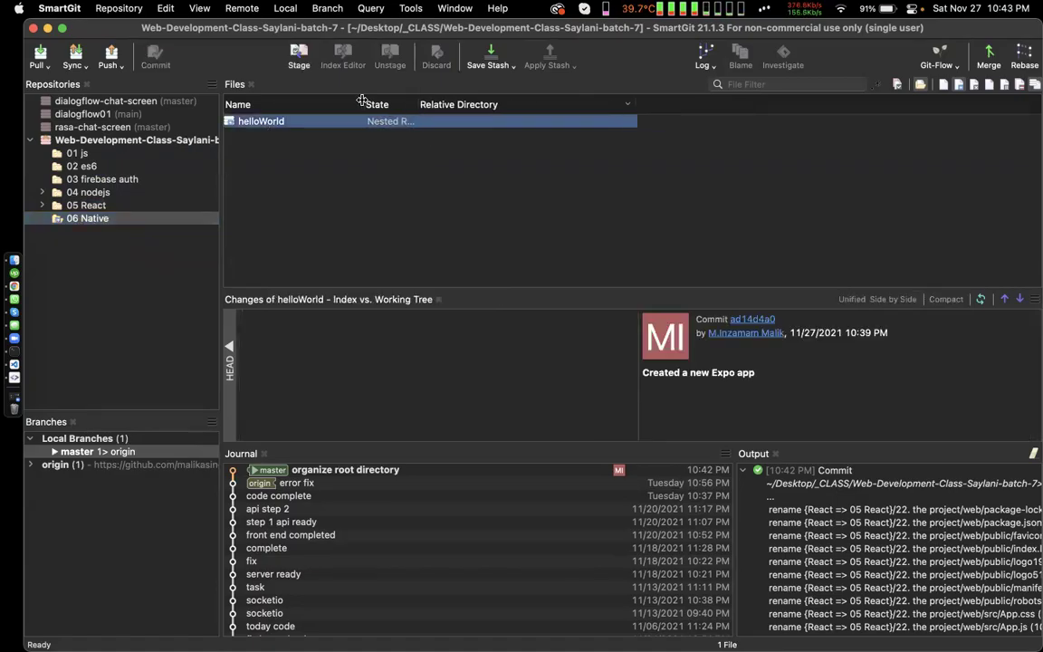
# Check the 06 Native/helloWorld project in VS Code and compare it with the 05 React and 06 Native folders in SmartGit
pyautogui.hotkey('ctrl', 'Right')
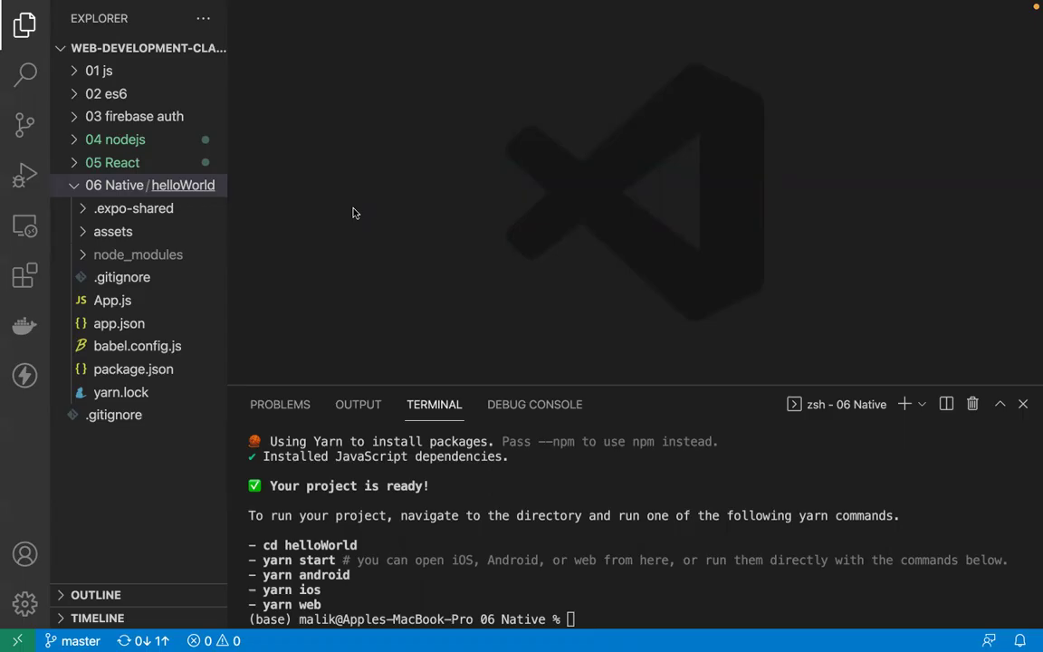
pyautogui.hotkey('ctrl', 'Left')
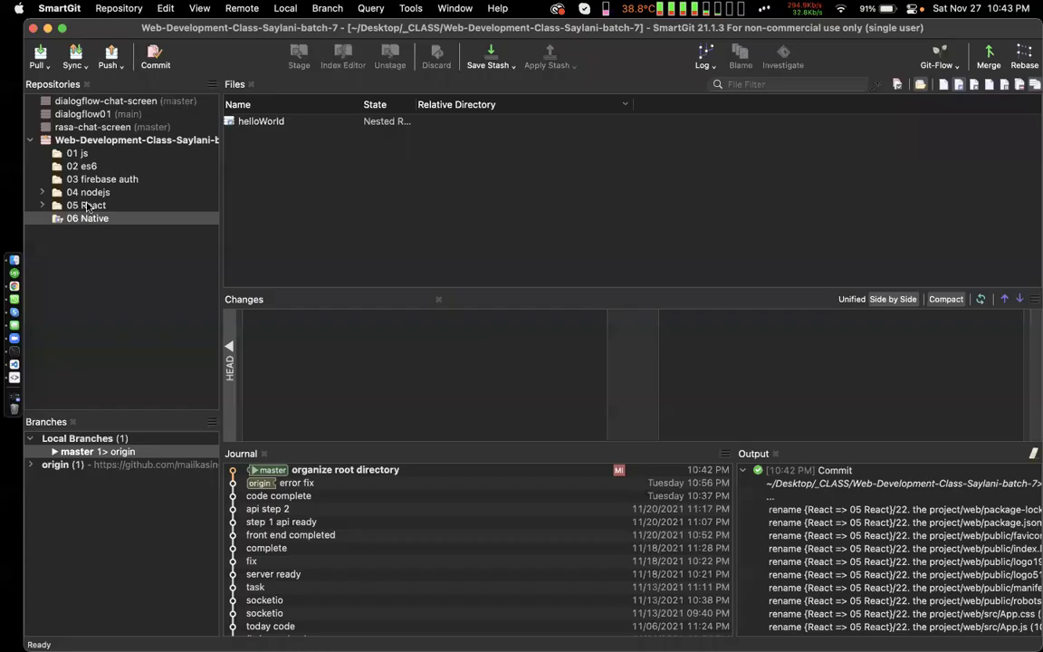
pyautogui.click(88, 206)
pyautogui.click(42, 206)
pyautogui.click(42, 207)
pyautogui.click(81, 219)
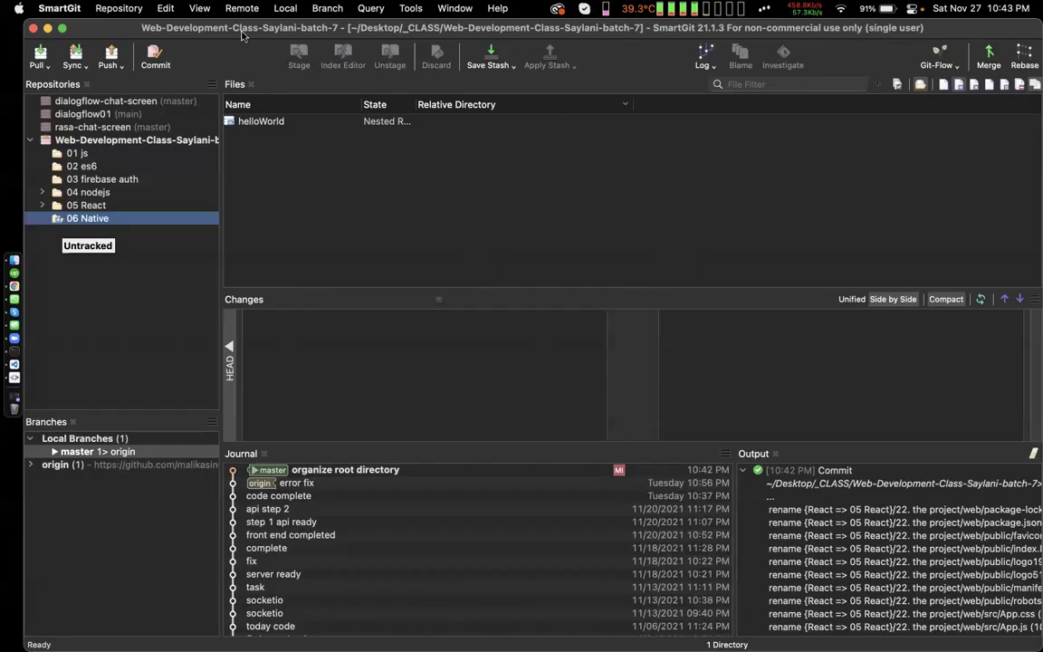
pyautogui.press('super+Tab')
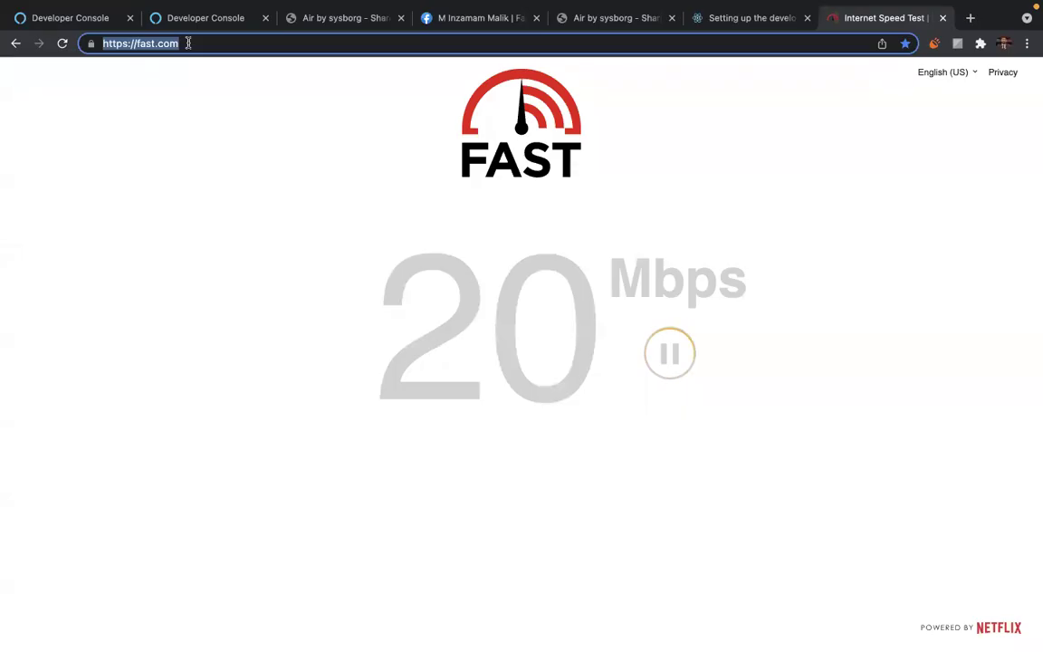
pyautogui.write('speed')
pyautogui.press('Return')
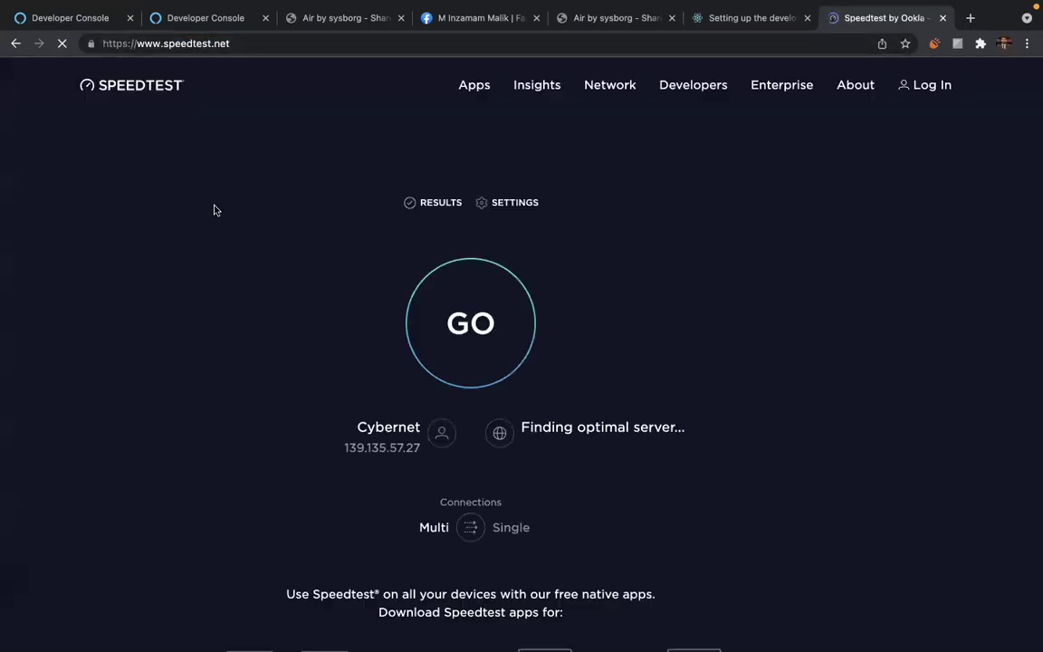
pyautogui.click(453, 300)
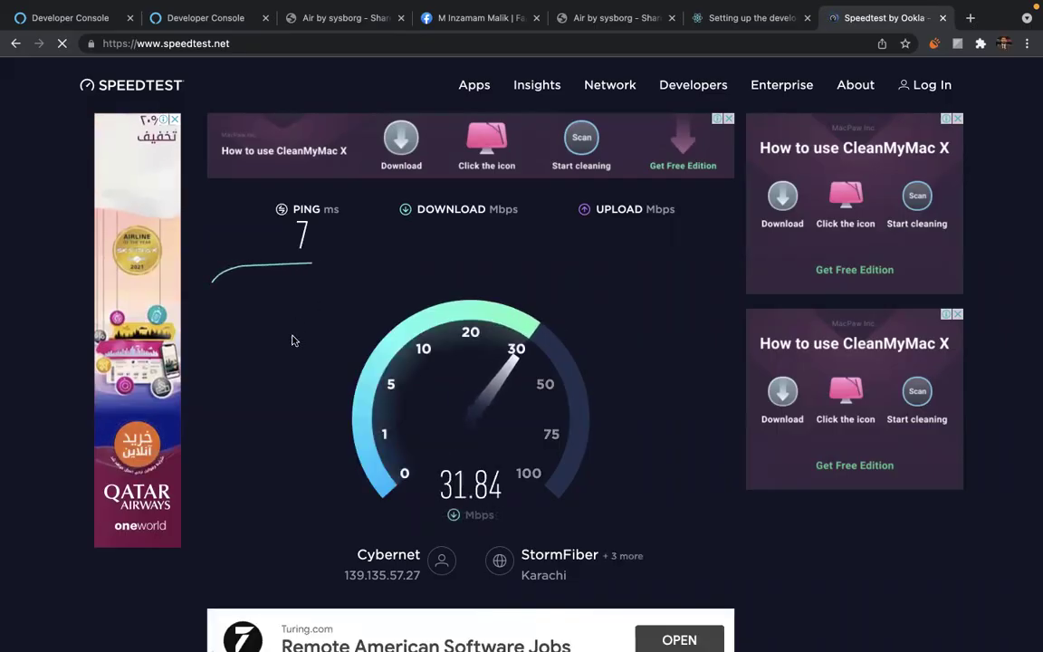
# Review the project creation commands in the React Native setup guide, and check the expo init helloWorld output in the VS Code terminal
pyautogui.hotkey('ctrl', 'shift', 'Tab')
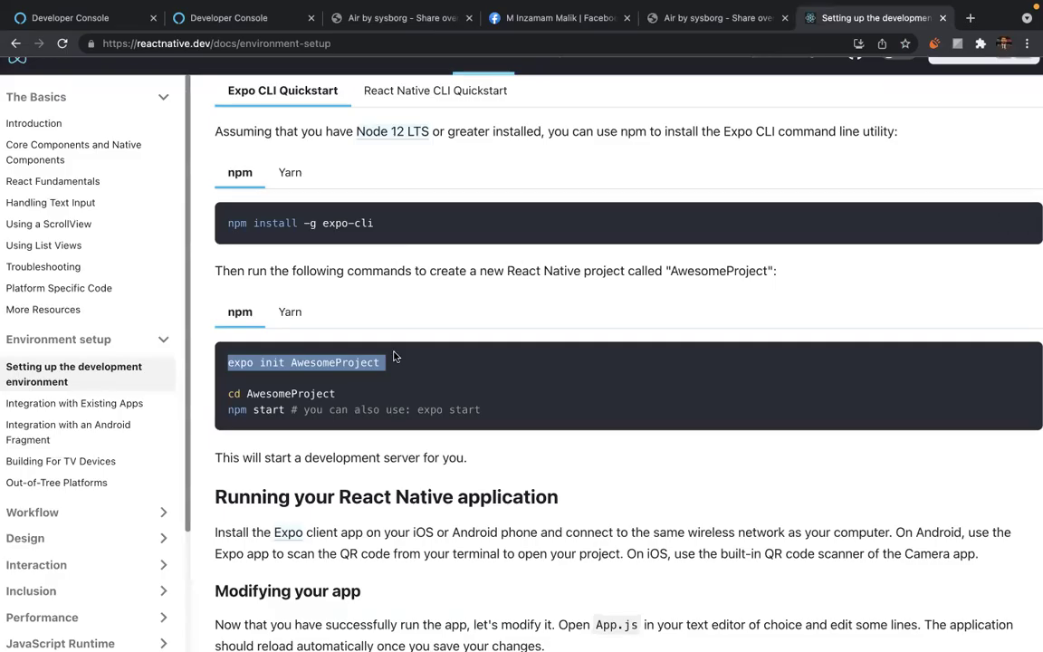
pyautogui.hotkey('ctrl', 'Left')
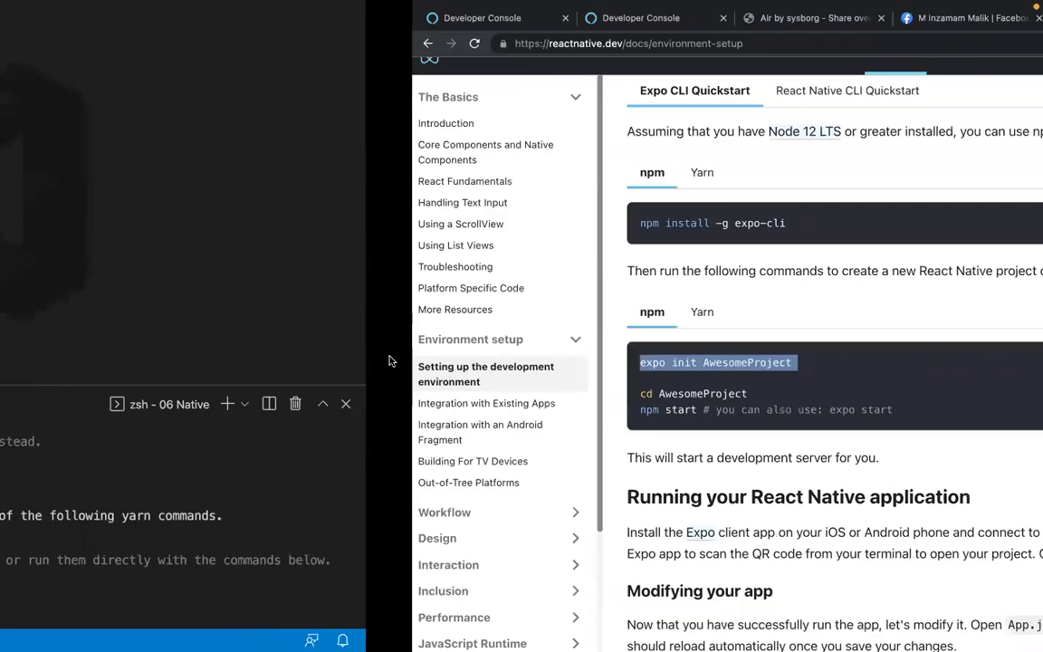
pyautogui.hotkey('ctrl', 'Right')
pyautogui.tripleClick(489, 270)
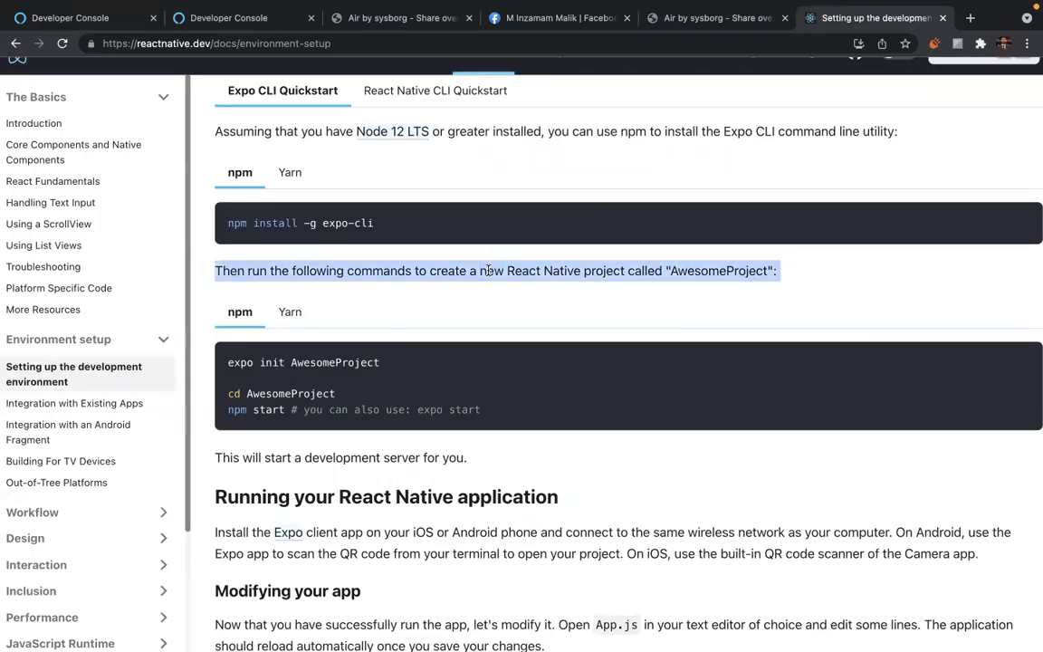
pyautogui.moveTo(452, 5)
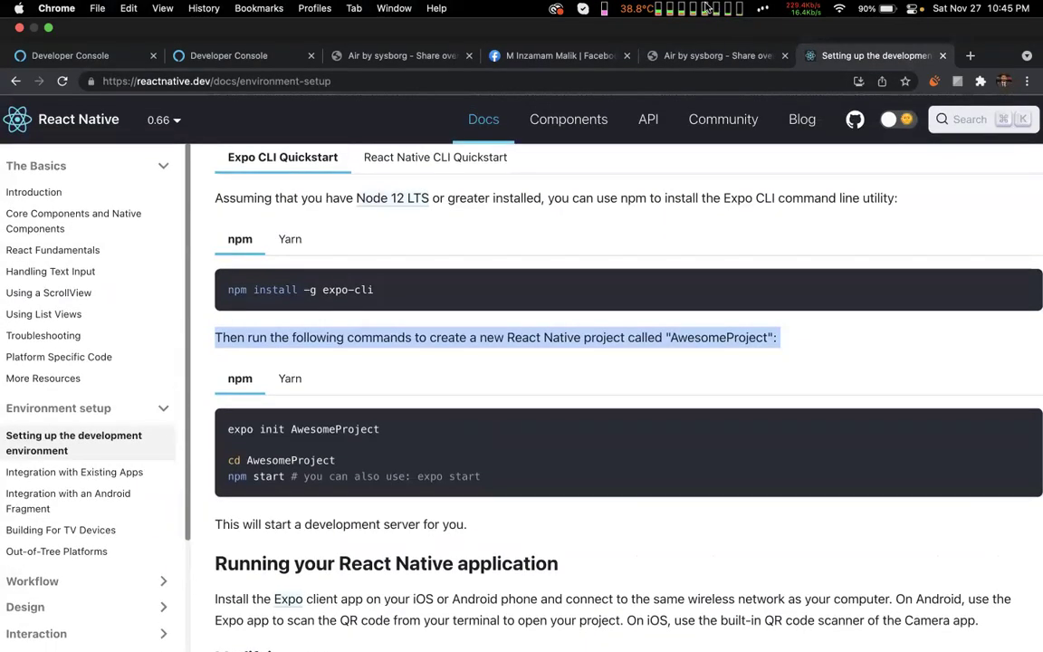
pyautogui.hotkey('ctrl', 'Left')
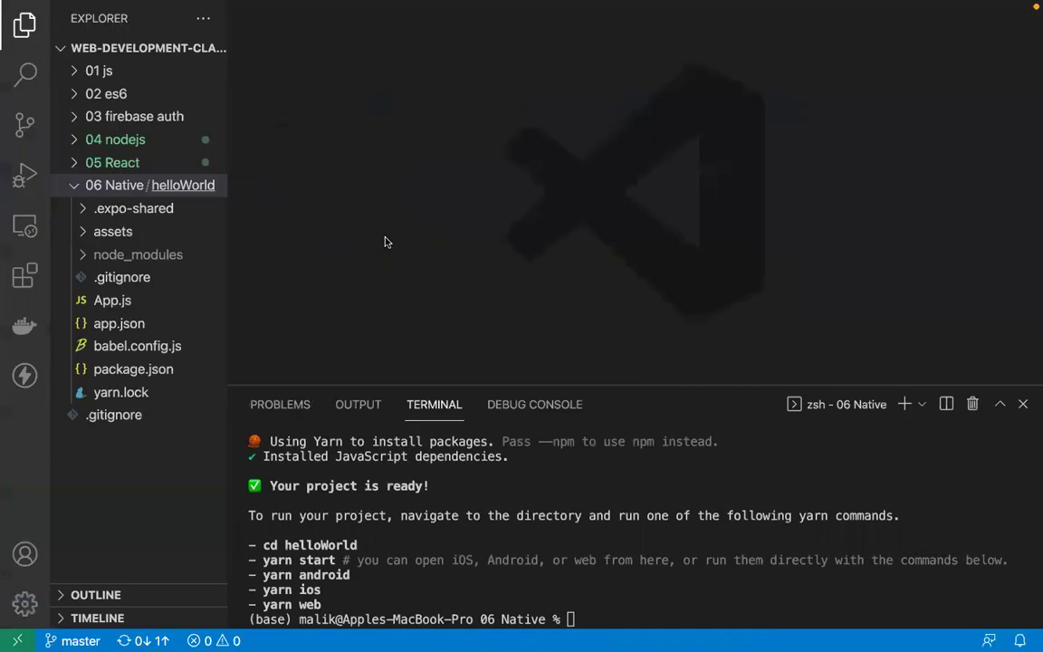
pyautogui.click(375, 584)
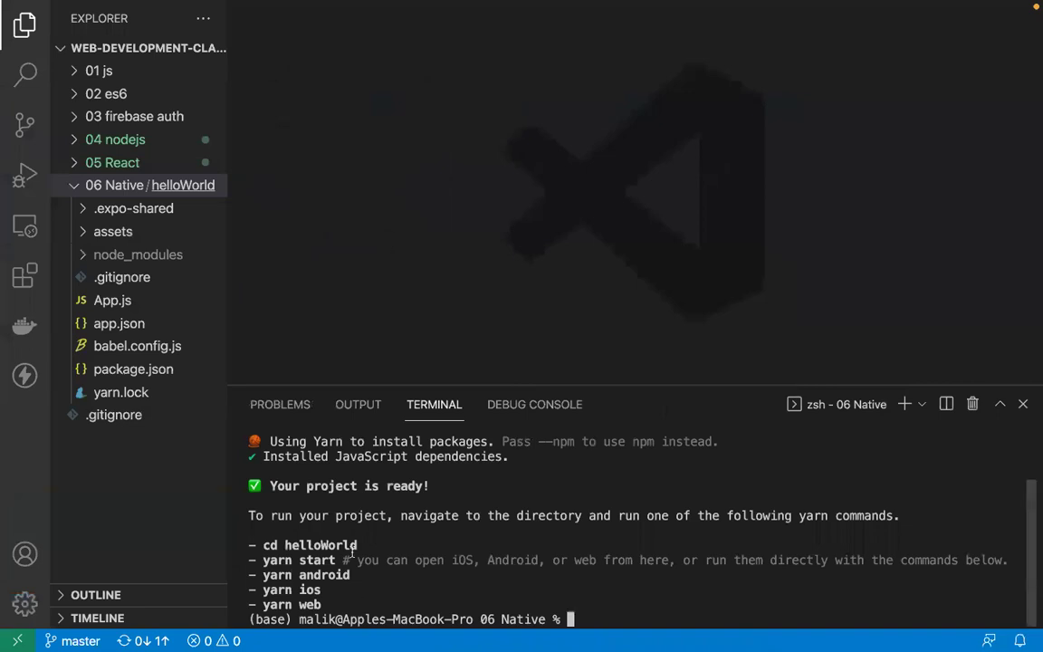
pyautogui.scroll(3, 336, 532)
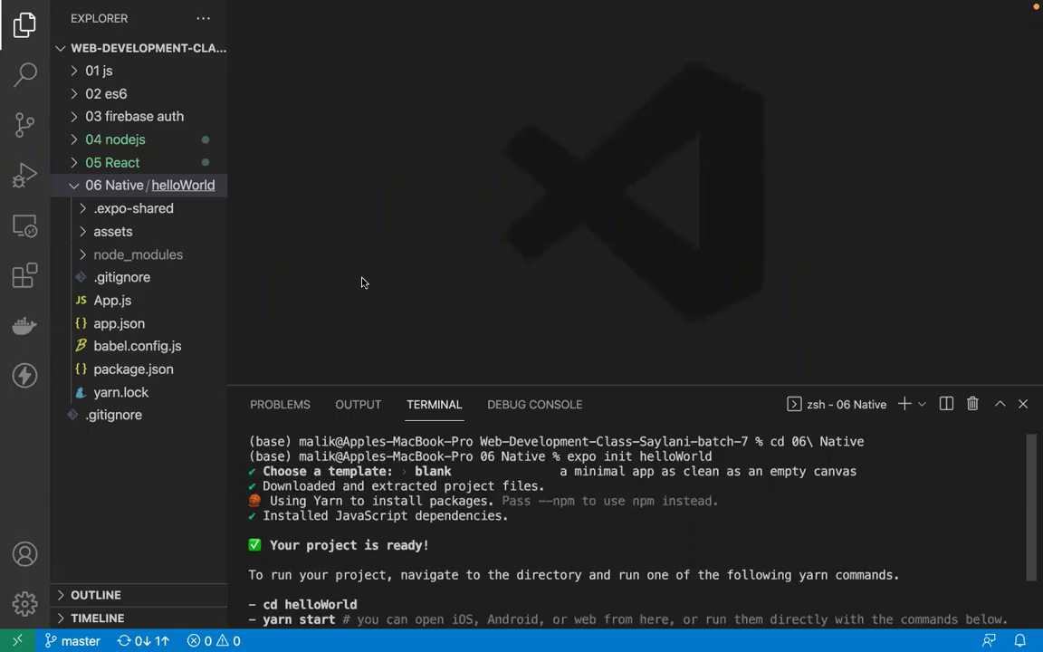
# Switch to Finder, delete the hidden .git folder inside 06 Native/helloWorld, and return to VS Code
pyautogui.hotkey('ctrl', 'Left')
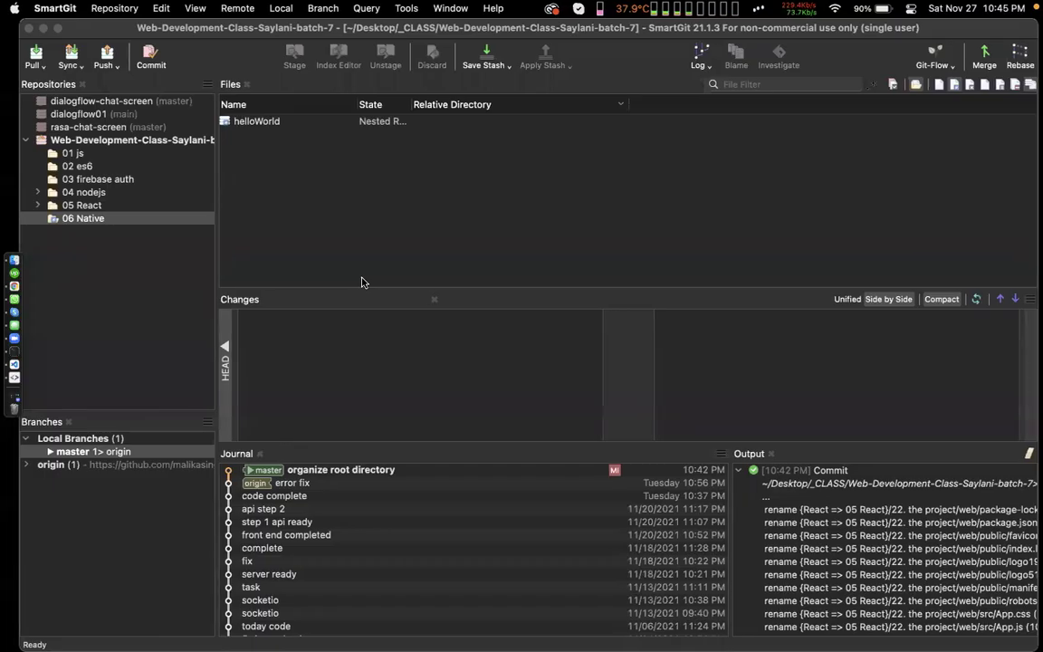
pyautogui.click(46, 253)
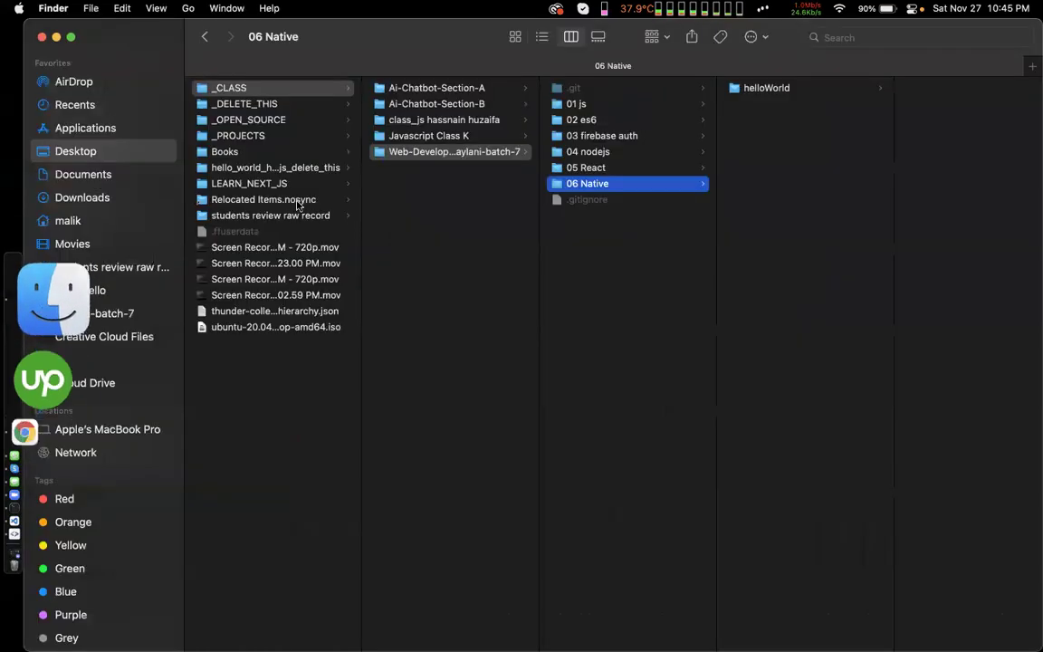
pyautogui.click(768, 90)
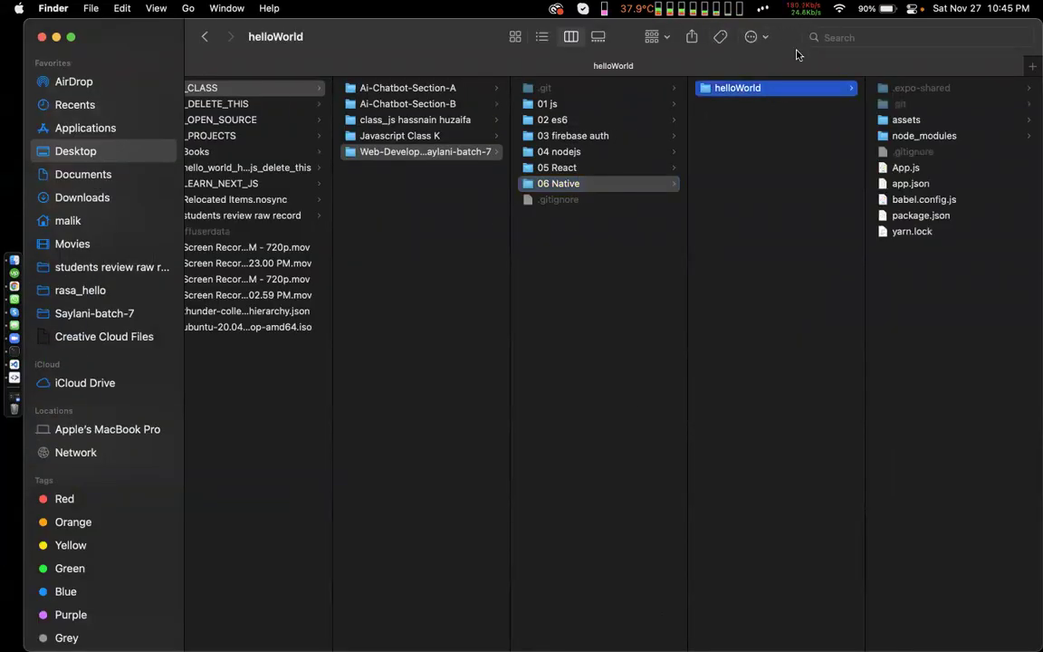
pyautogui.click(902, 105)
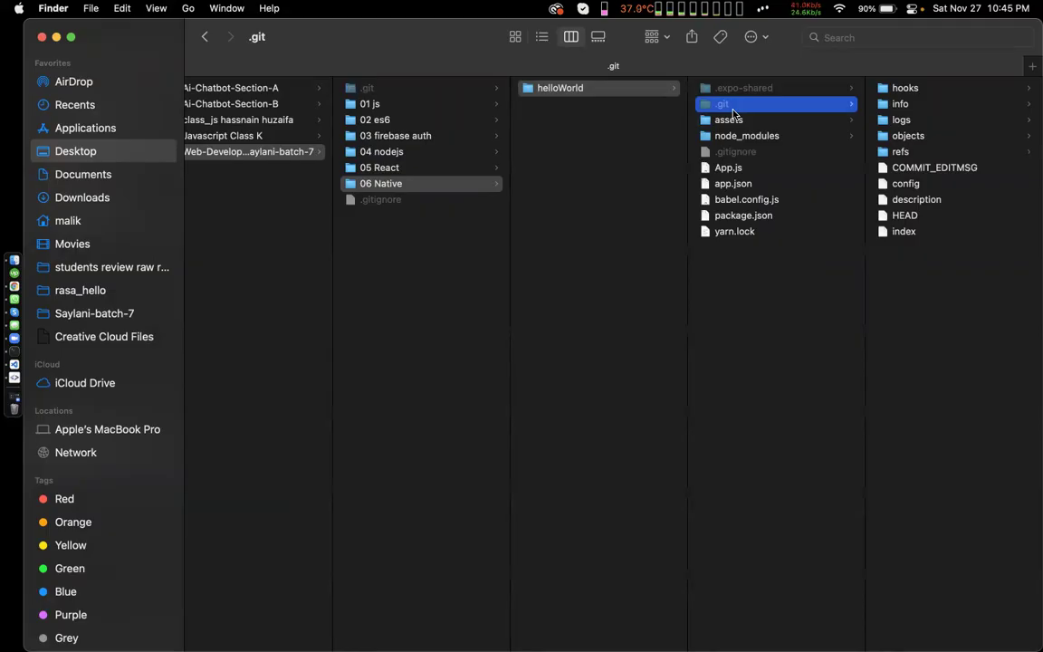
pyautogui.press('super+BackSpace')
pyautogui.click(741, 282)
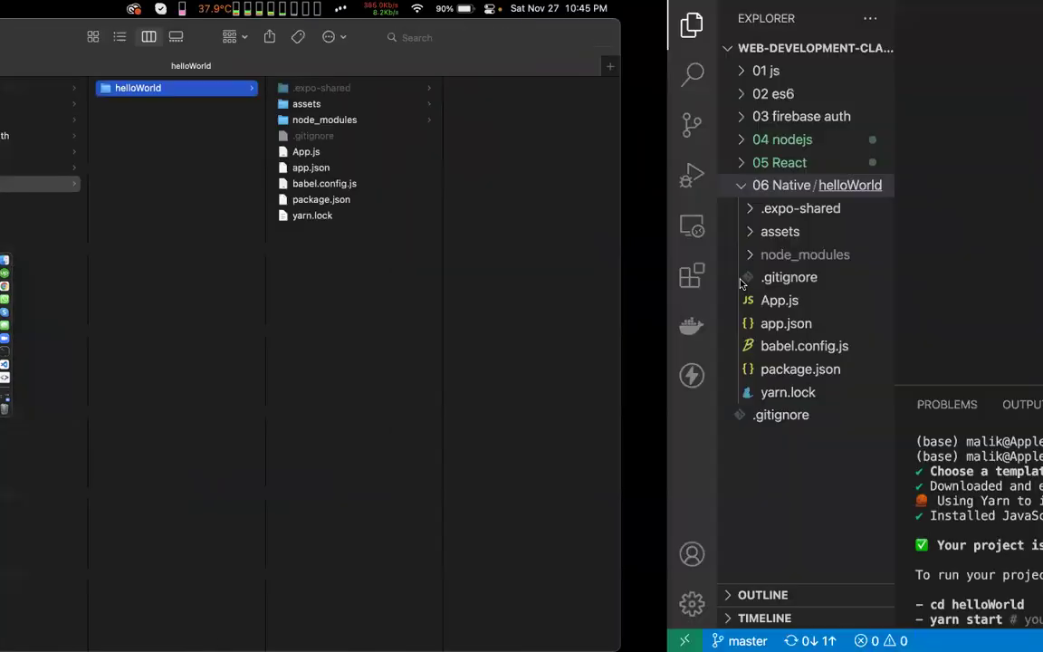